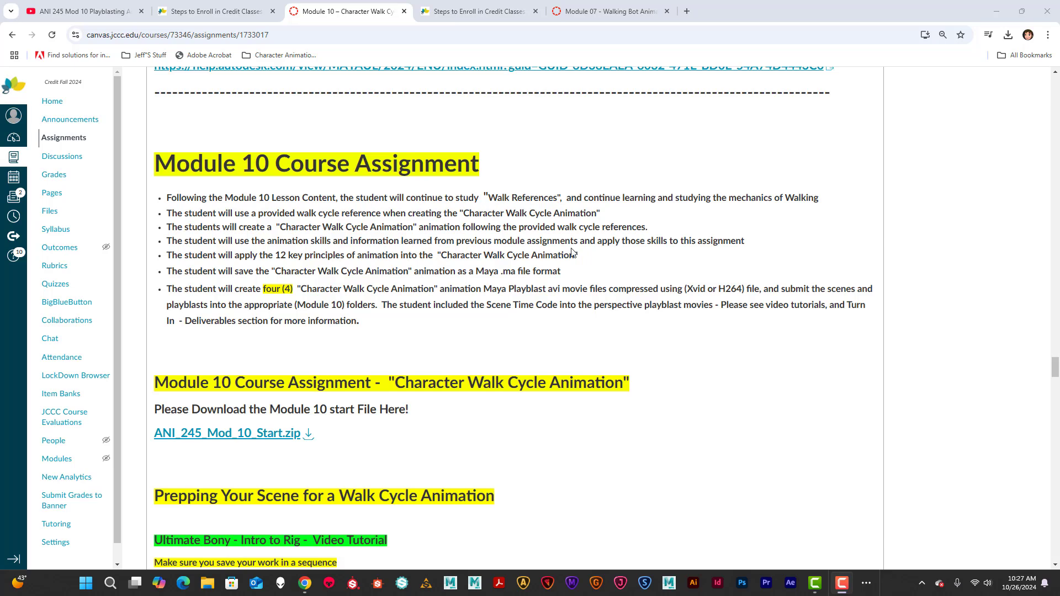
- Review the Module 10 assignment page's walk references, course assignment requirements, start file link and scene preparation tutorials
scroll(617, 235, "up", 15)
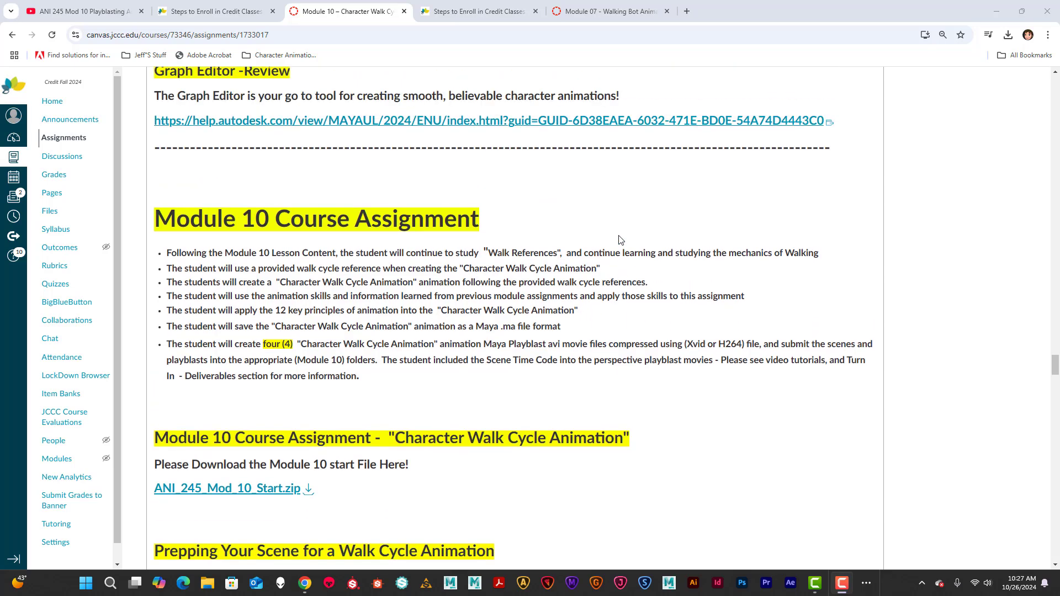
scroll(619, 239, "up", 20)
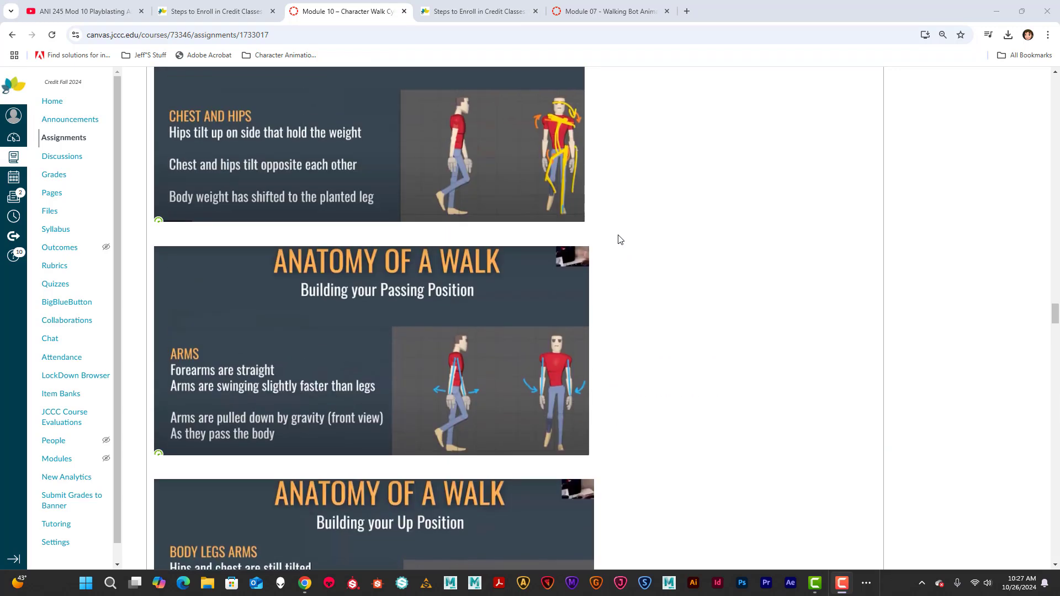
scroll(619, 239, "down", 20)
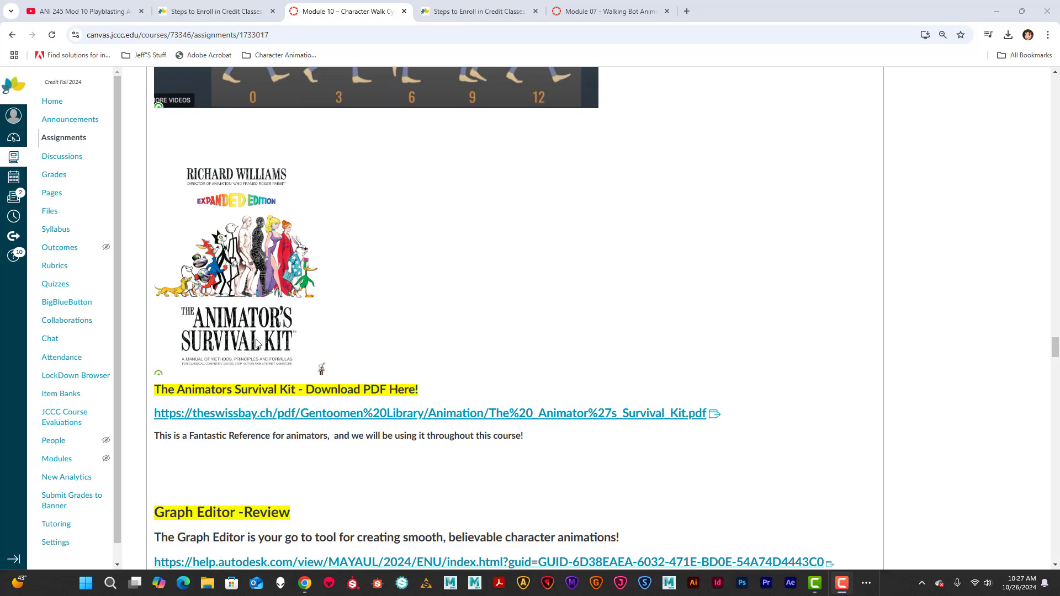
scroll(812, 359, "down", 2)
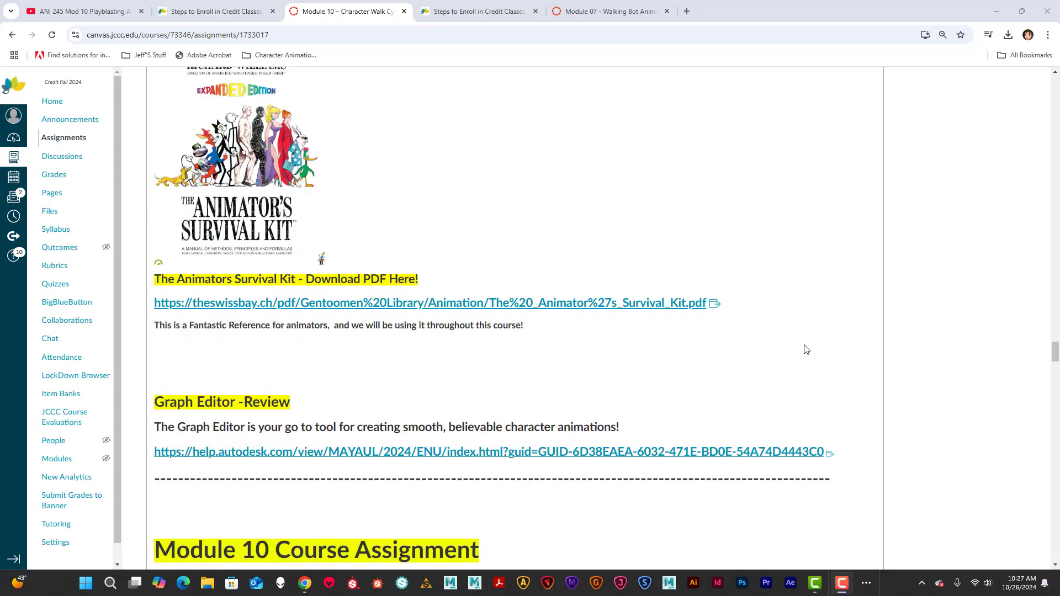
scroll(808, 346, "down", 2)
scroll(812, 348, "down", 2)
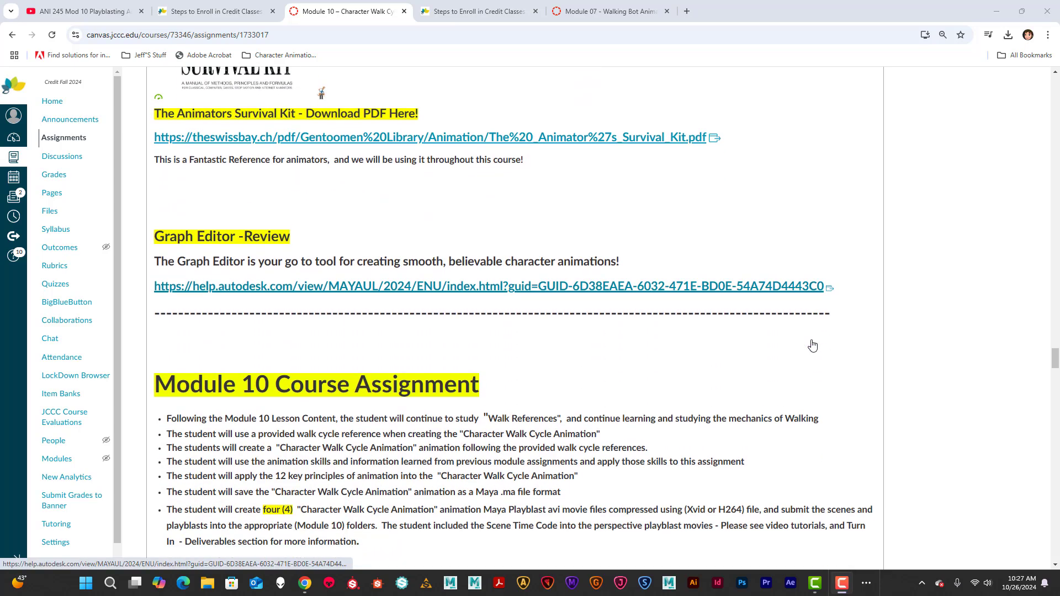
scroll(509, 206, "up", 3)
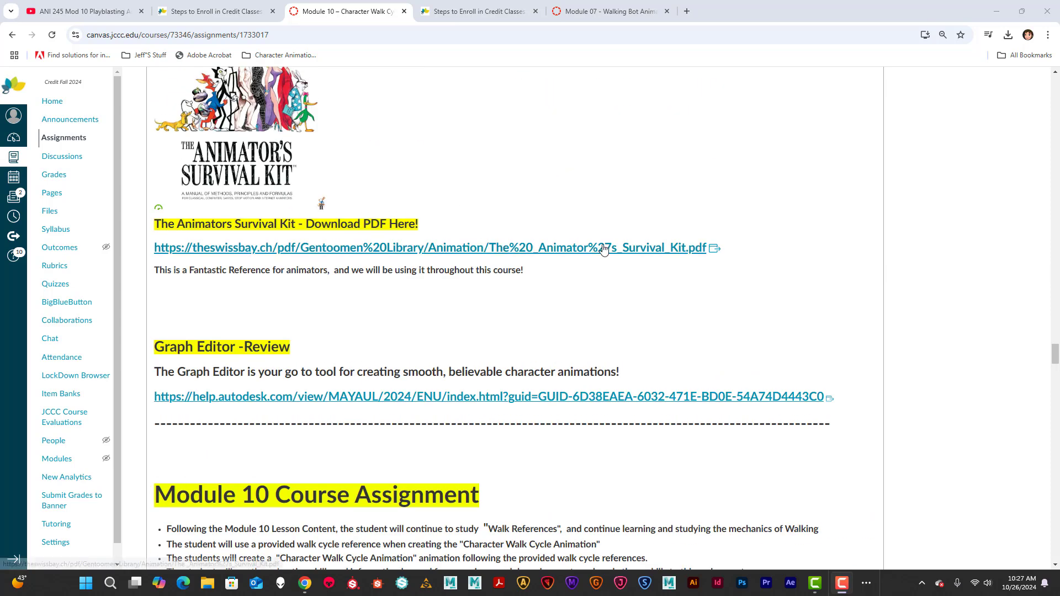
scroll(796, 285, "down", 2)
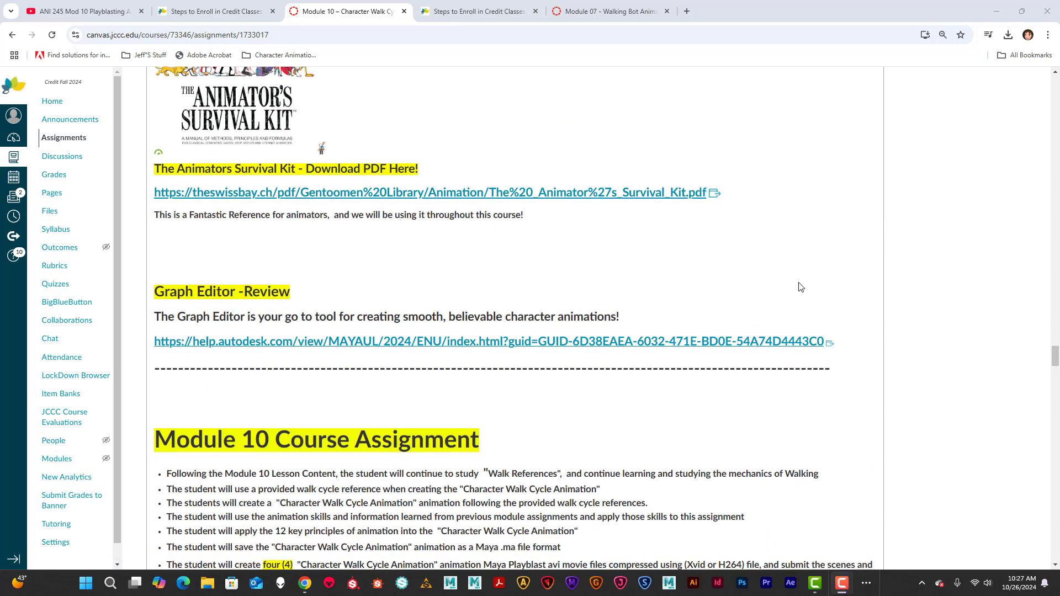
scroll(809, 286, "down", 3)
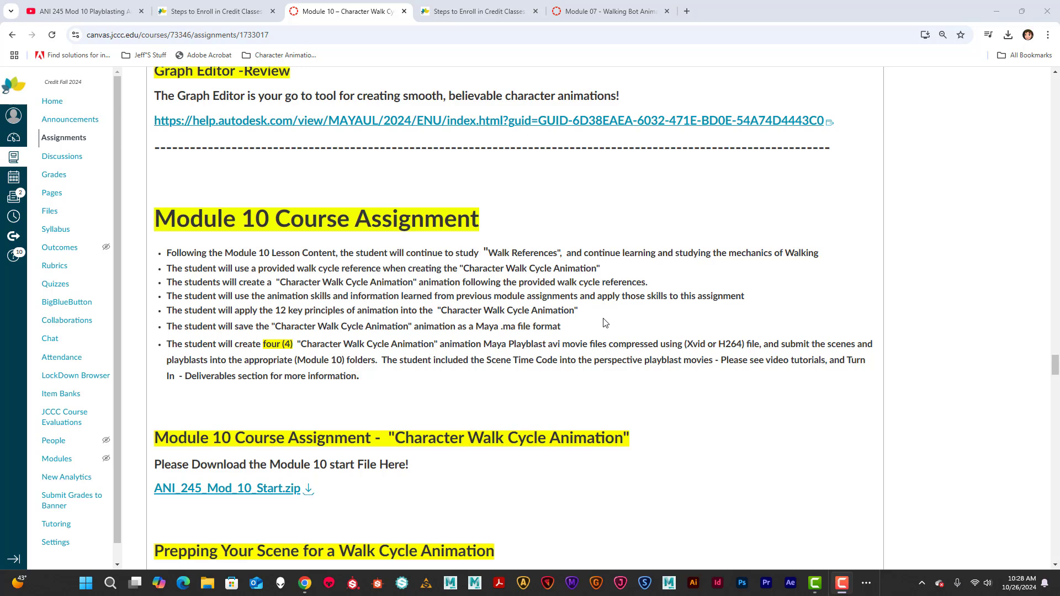
scroll(590, 320, "down", 1)
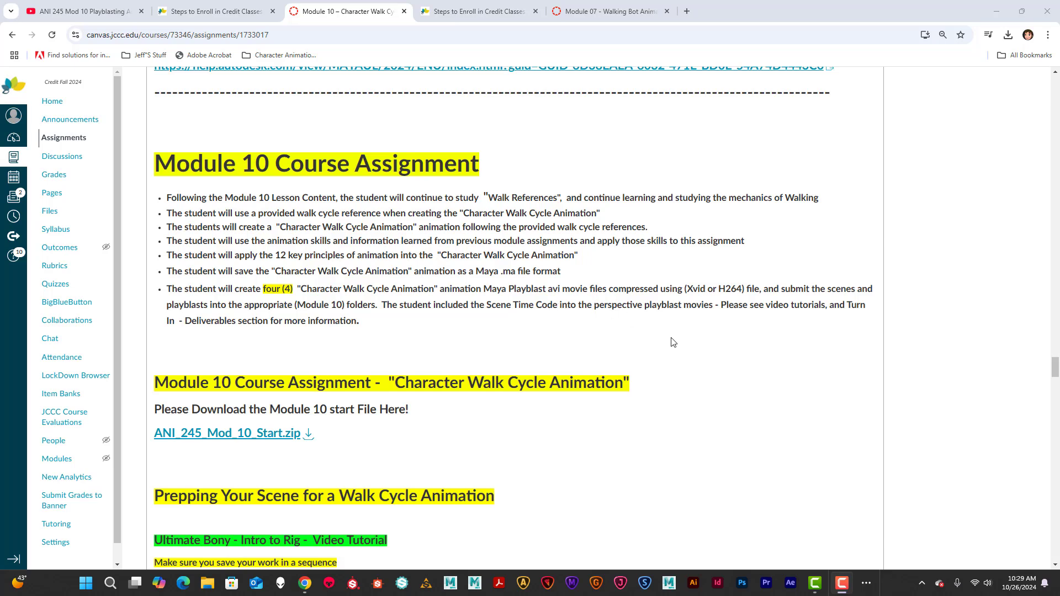
scroll(698, 330, "down", 1)
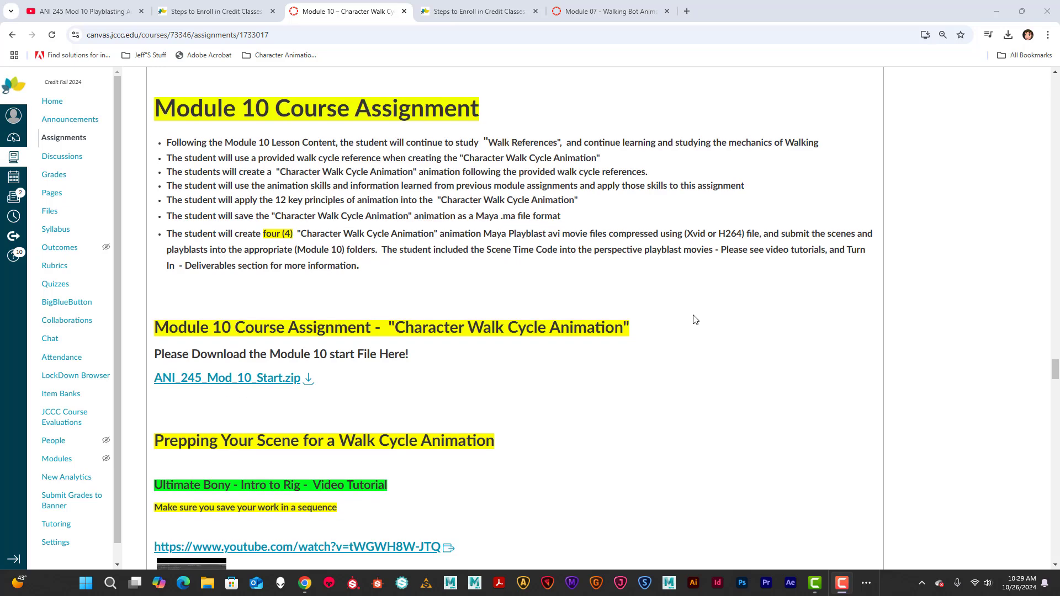
scroll(680, 303, "down", 1)
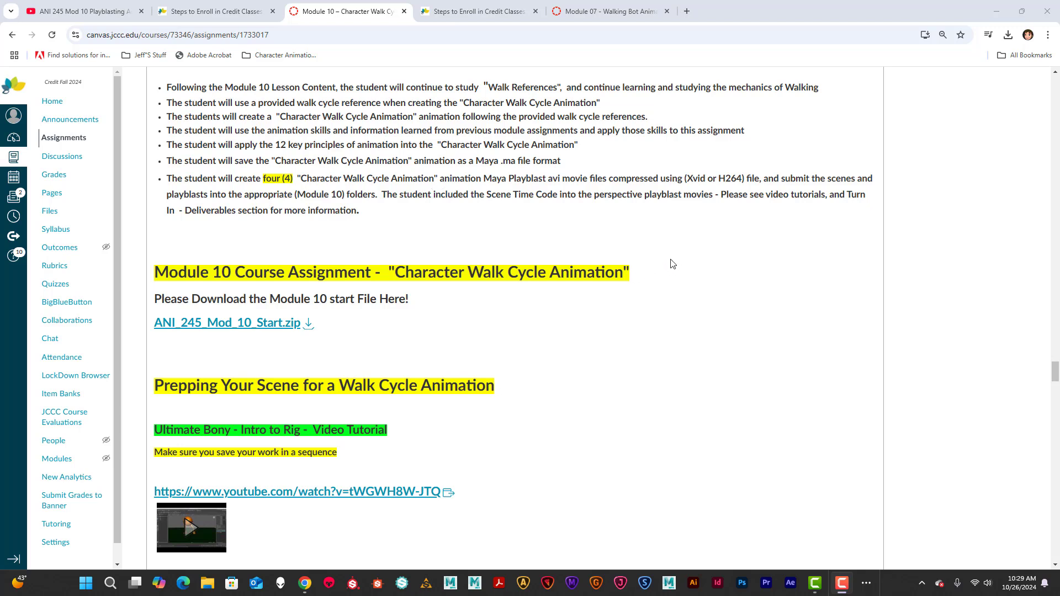
scroll(673, 263, "down", 1)
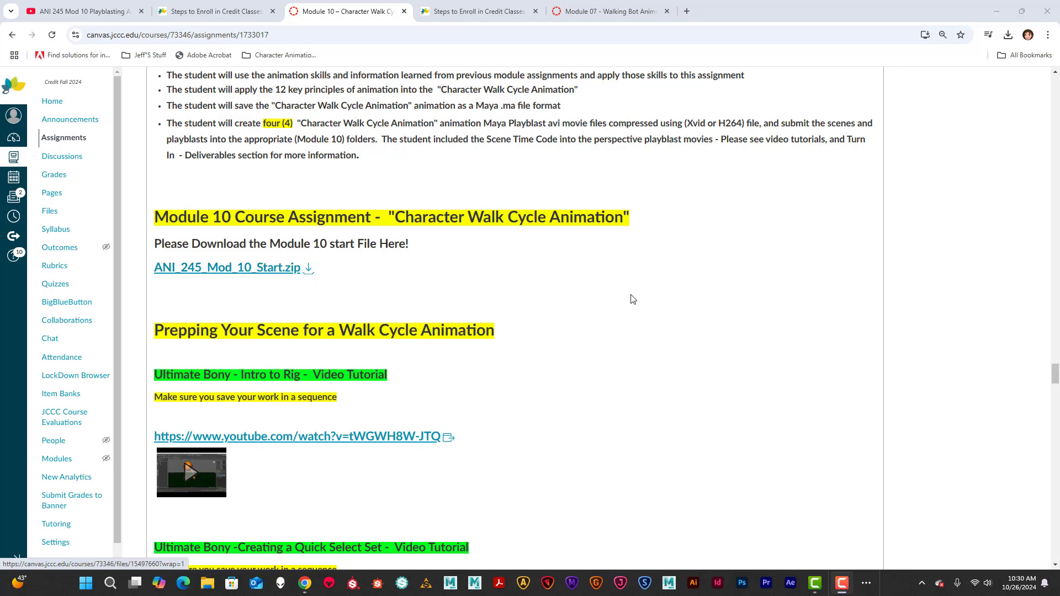
- Switch to Autodesk Maya and open the Set Project dialog
left_click(866, 584)
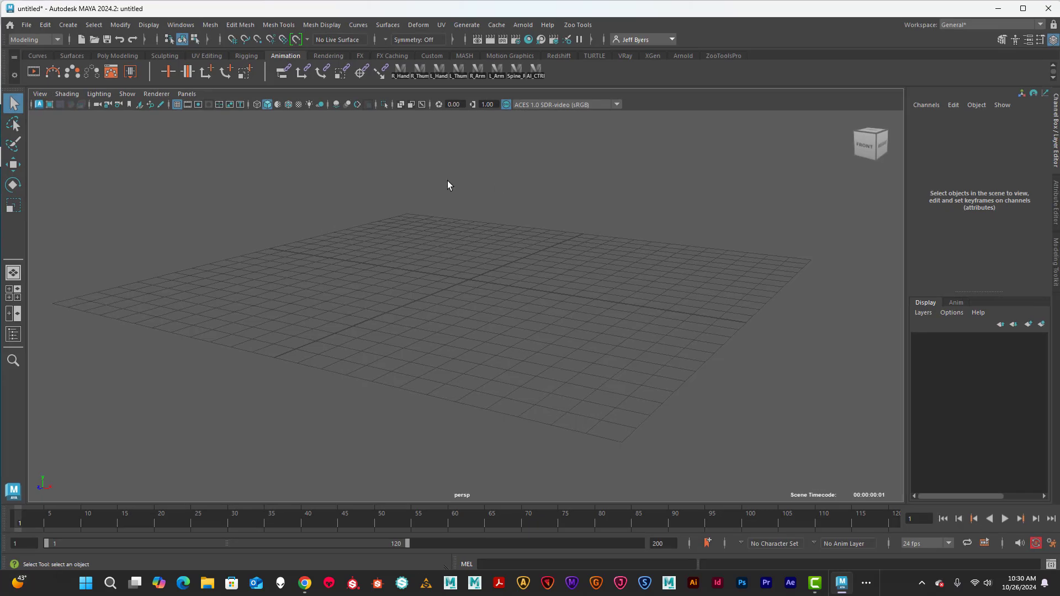
left_click_drag(363, 172, 354, 152, "alt")
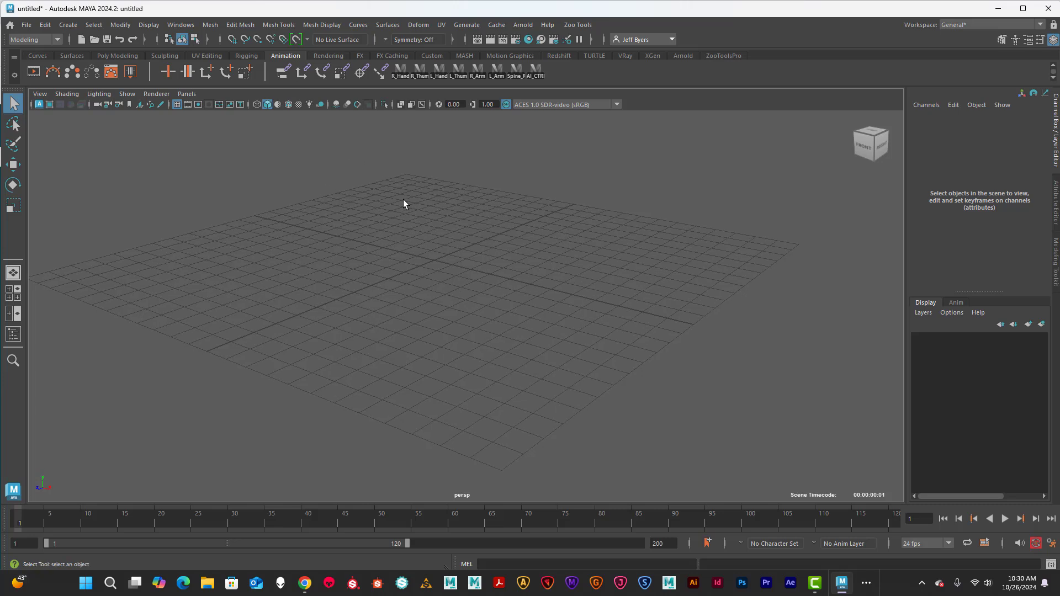
mouse_move(405, 204)
middle_mouse_down("alt")
mouse_move(419, 196)
mouse_move(393, 193)
mouse_move(400, 187)
mouse_move(401, 196)
middle_mouse_up("alt")
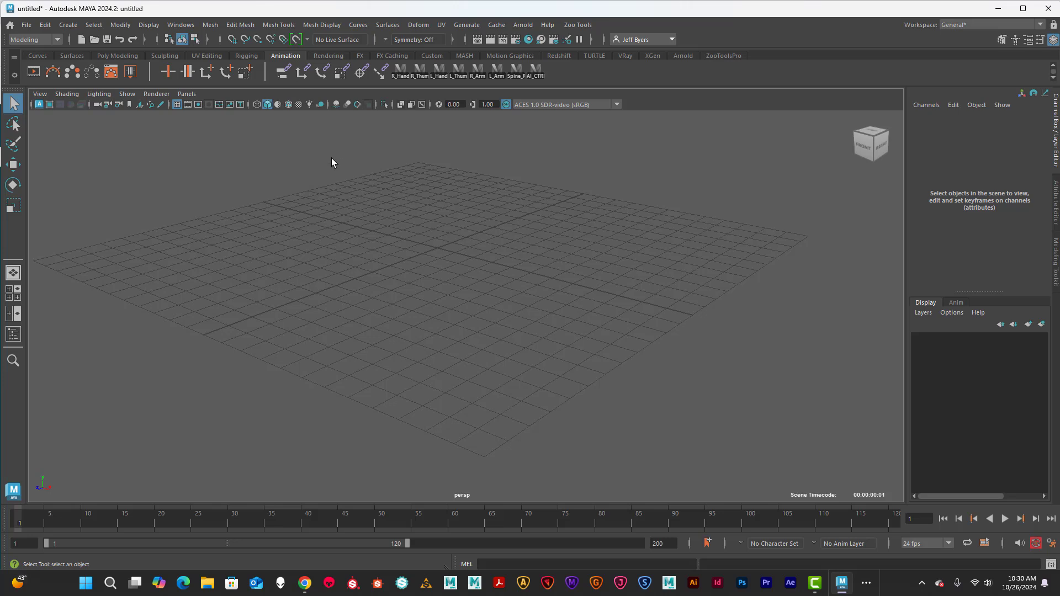
left_click(26, 26)
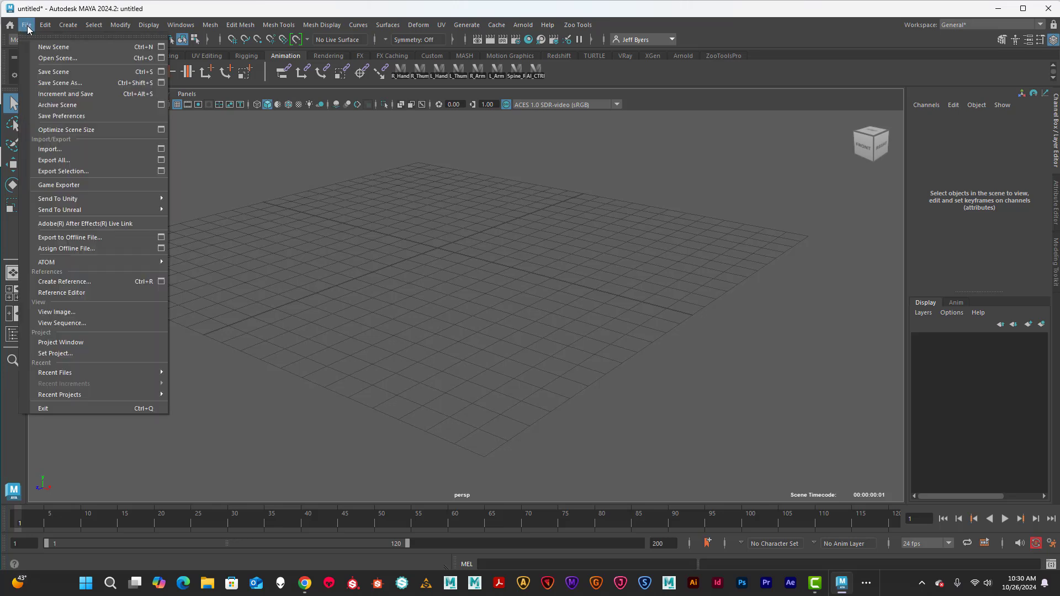
left_click(71, 352)
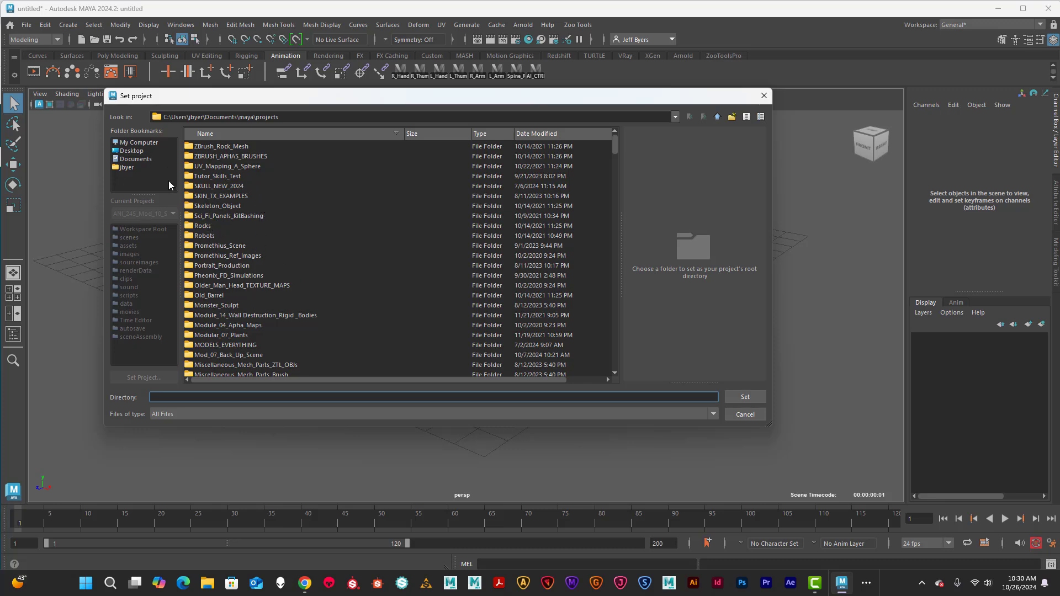
- Browse from My Computer through Documents and the maya folder to the projects folder
left_click(138, 142)
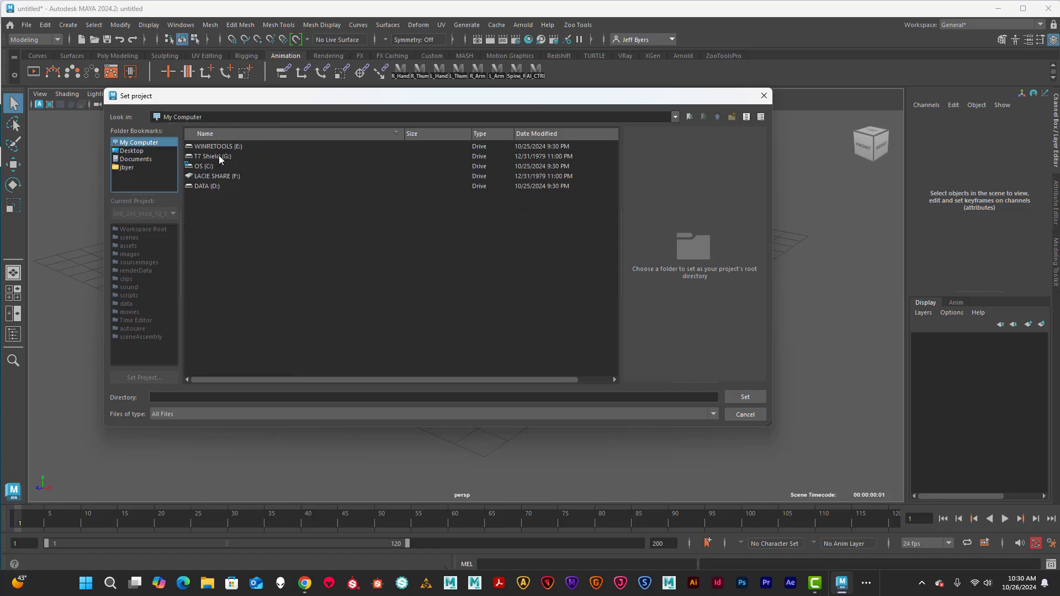
left_click(137, 159)
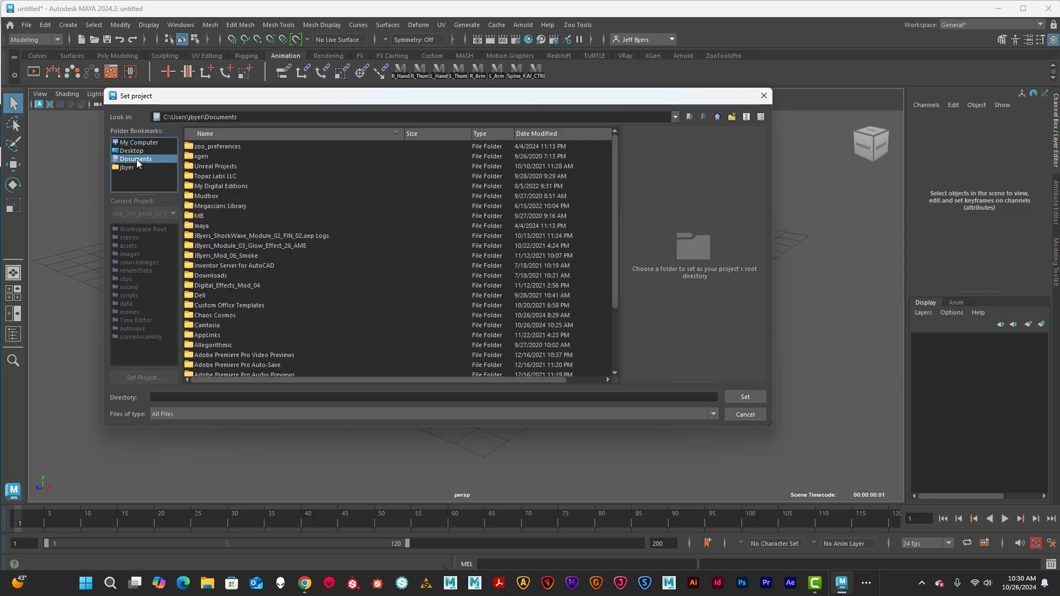
scroll(306, 206, "down", 3)
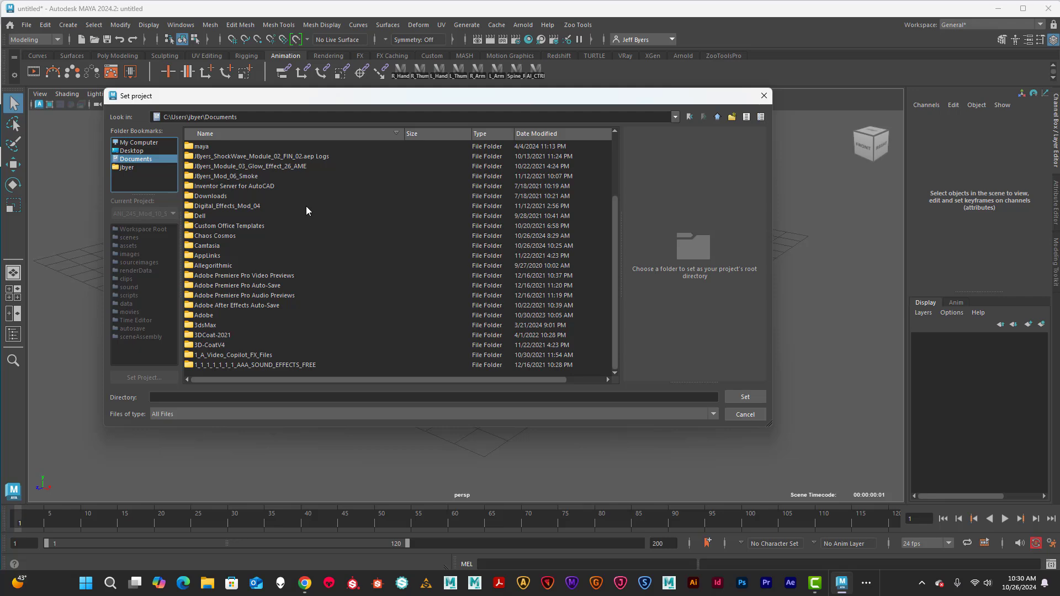
scroll(306, 207, "up", 3)
scroll(247, 276, "down", 2)
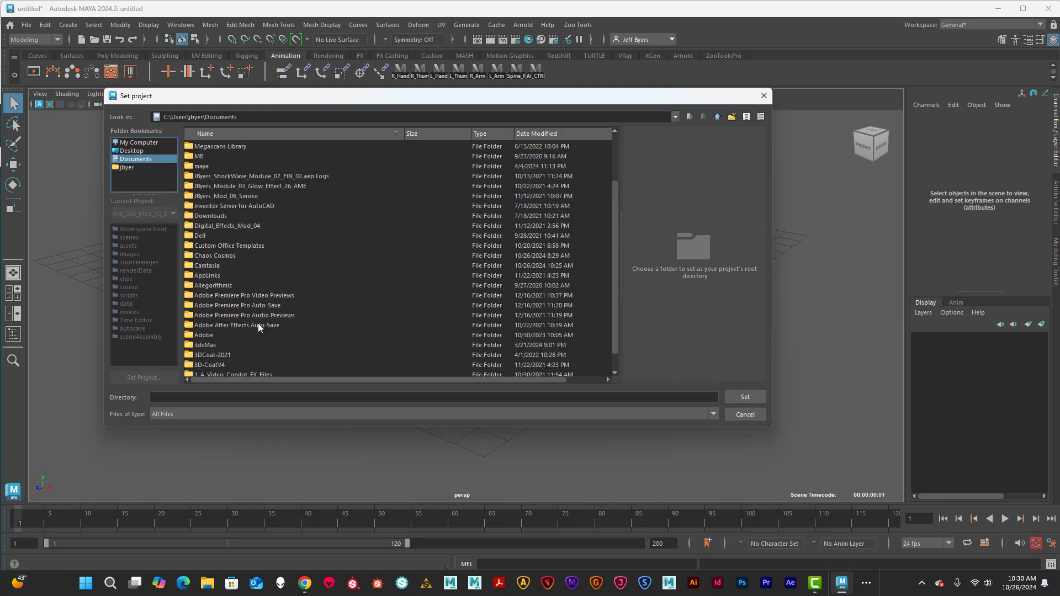
scroll(243, 285, "up", 2)
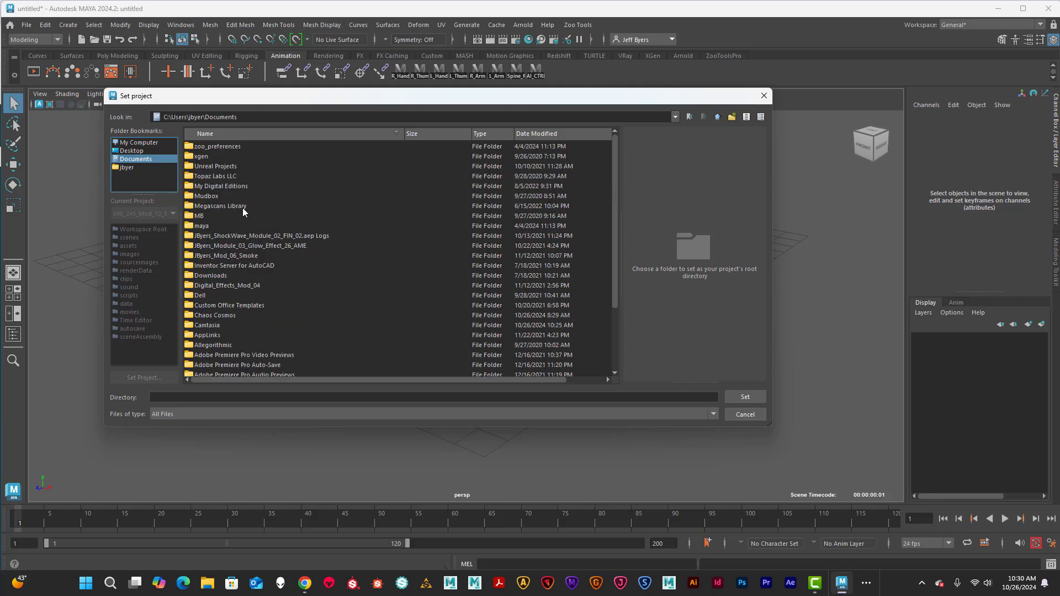
double_click(201, 225)
left_click(203, 226)
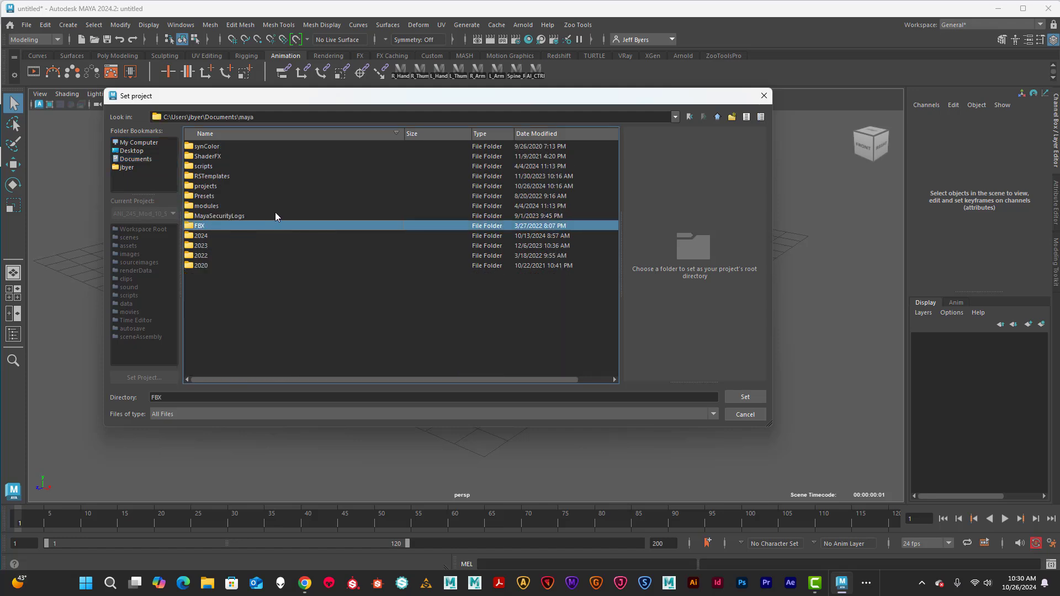
double_click(205, 188)
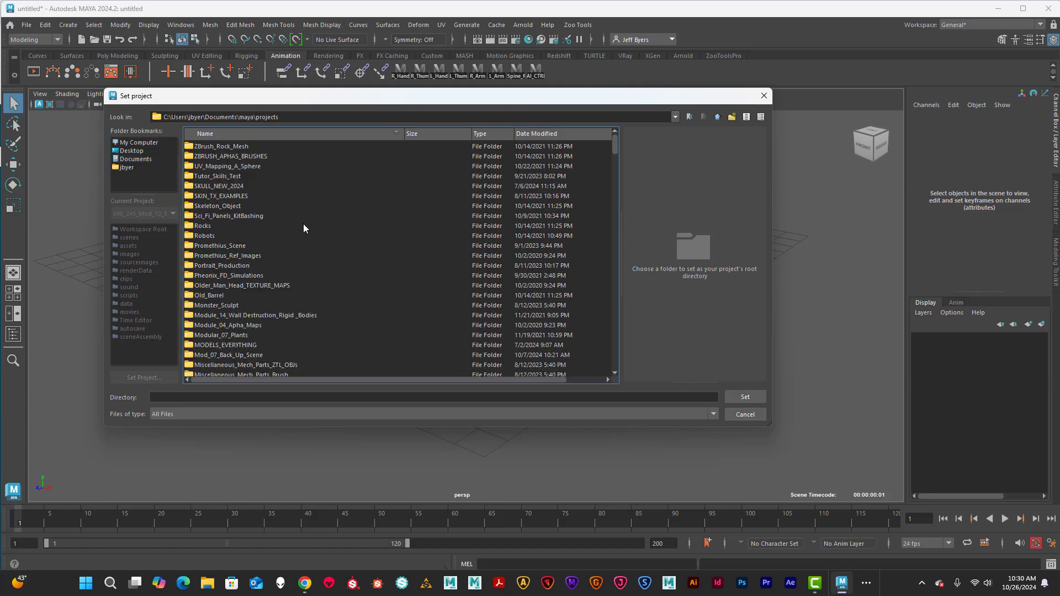
- Set the ANI_245_Mod_10_Start folder inside the projects folder as the current Maya project
scroll(304, 224, "down", 15)
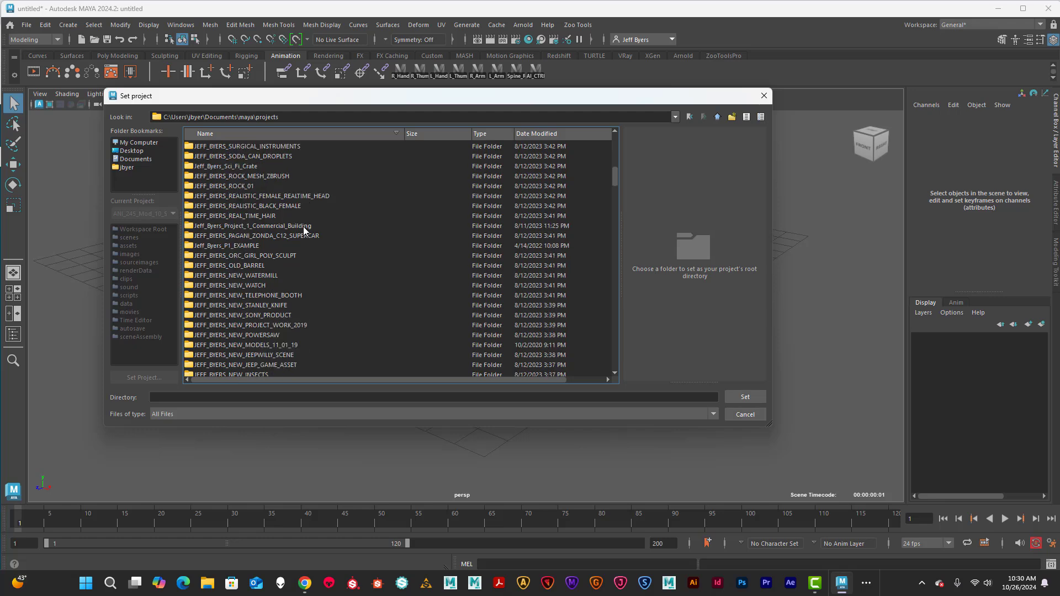
scroll(303, 226, "down", 15)
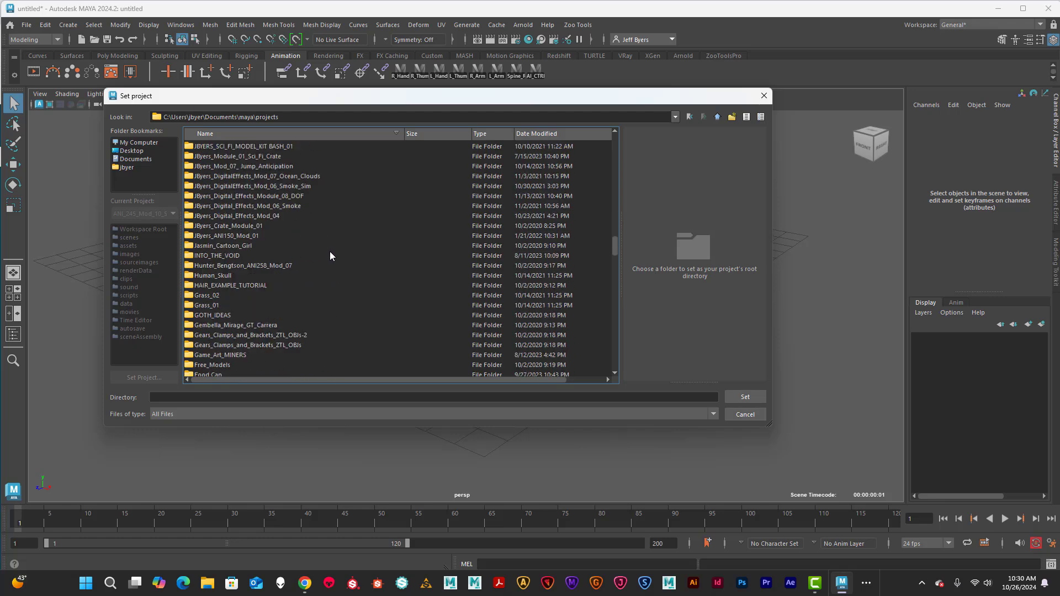
scroll(330, 251, "down", 15)
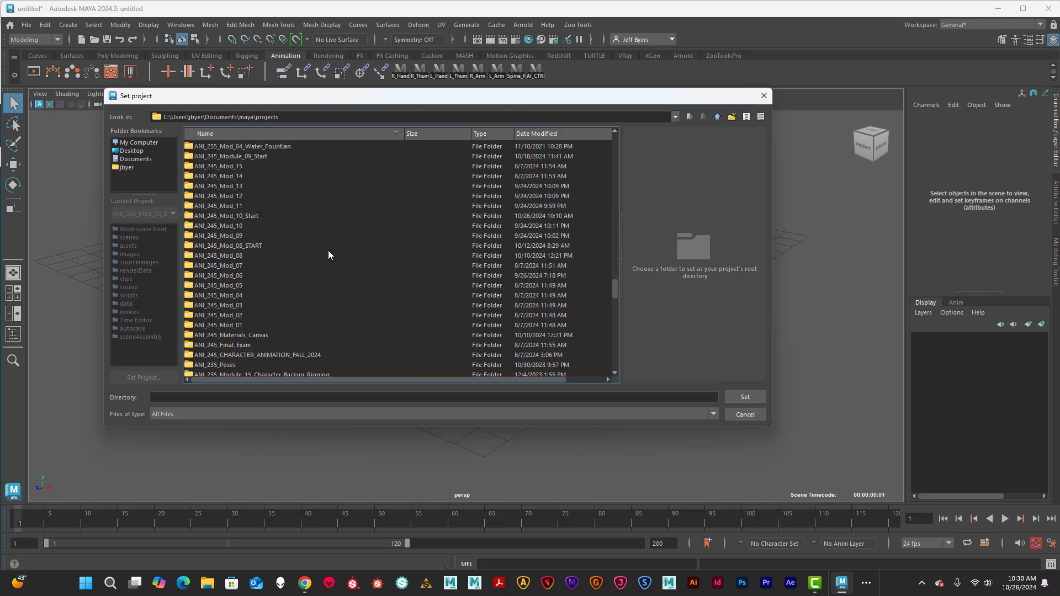
scroll(309, 247, "down", 1)
scroll(310, 247, "up", 1)
left_click(250, 217)
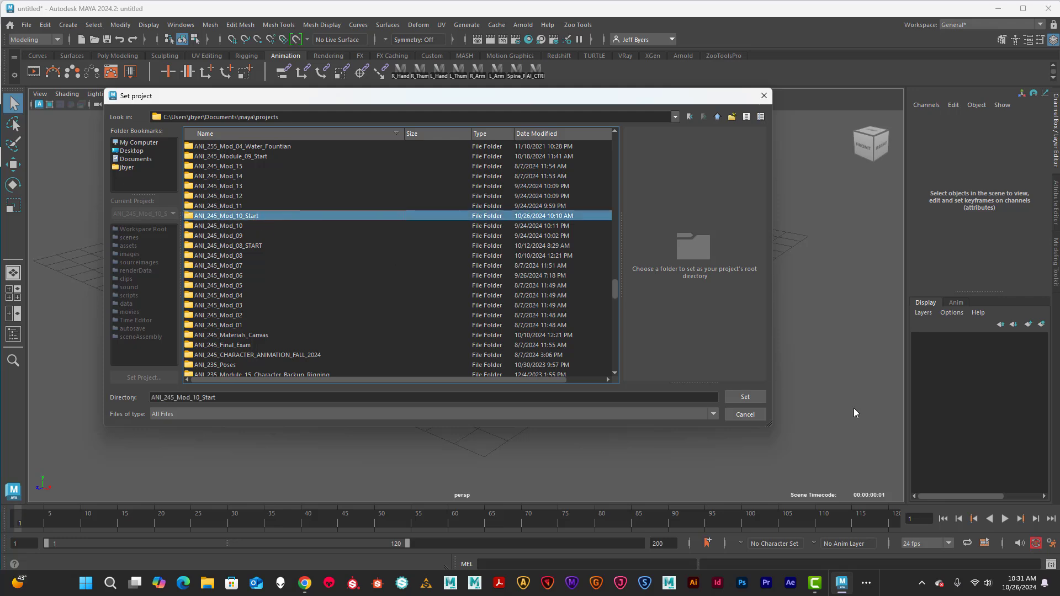
left_click(746, 397)
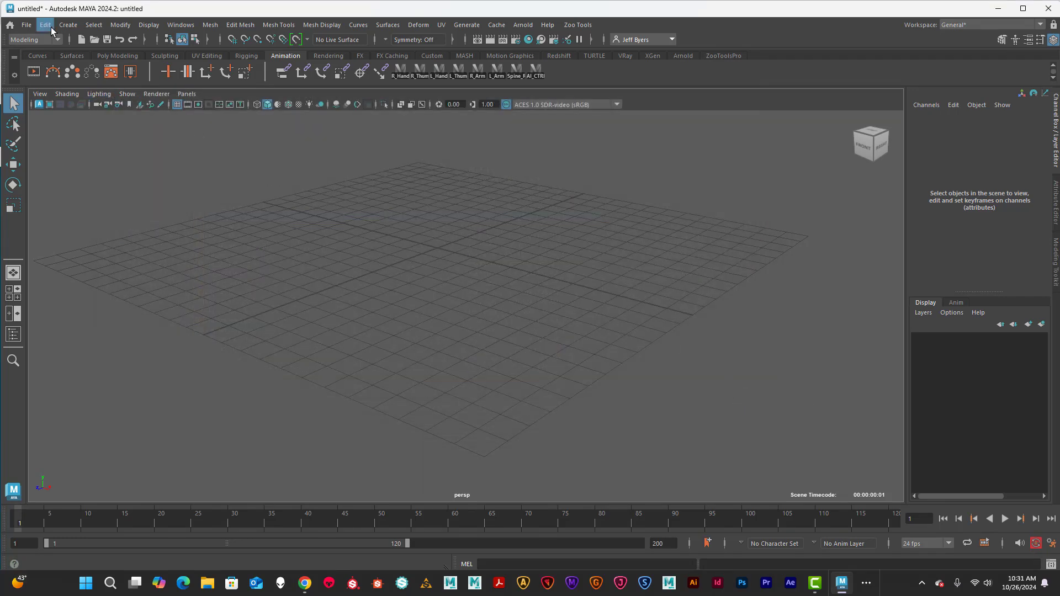
- Bring up the Open scene dialog and select Ultimate_Bony_Module_09_Start_01.ma in the project's scenes folder
left_click(26, 25)
left_click(52, 54)
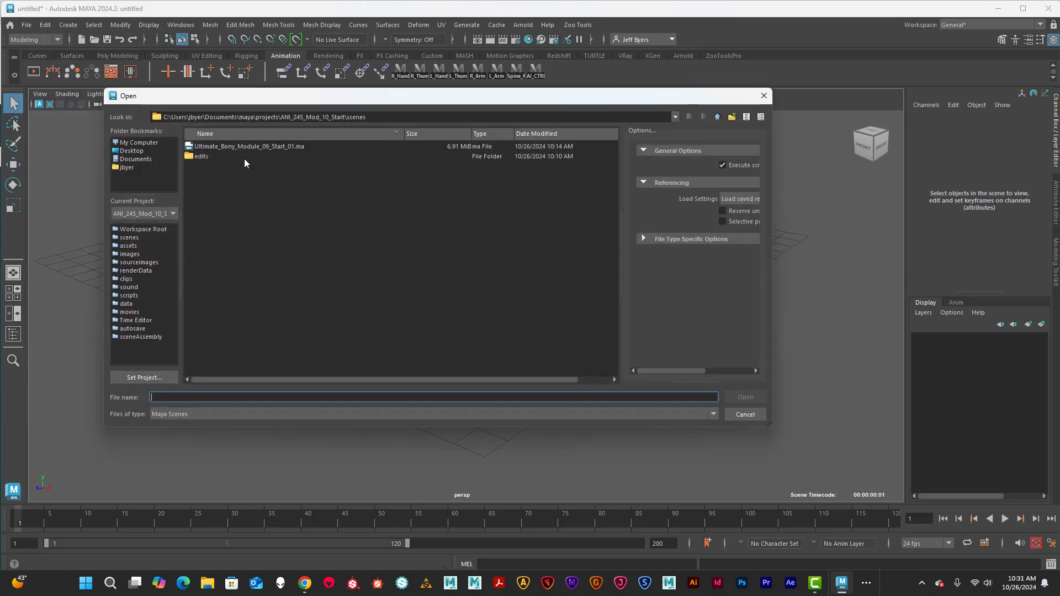
left_click(245, 145)
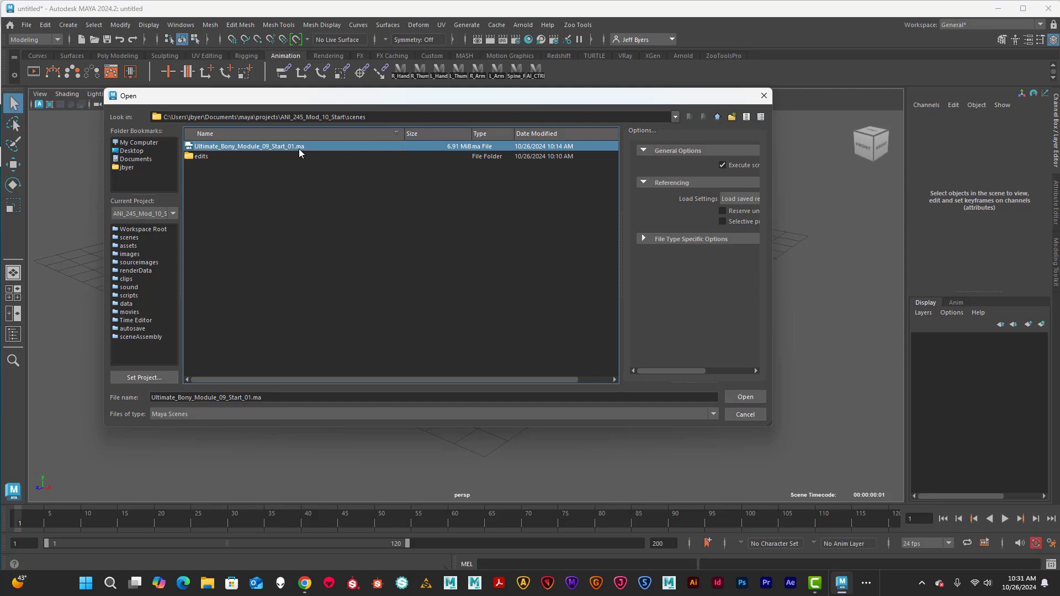
- Filter the scene files by Maya Binary, and switch the file type filter to Maya ASCII
left_click(201, 415)
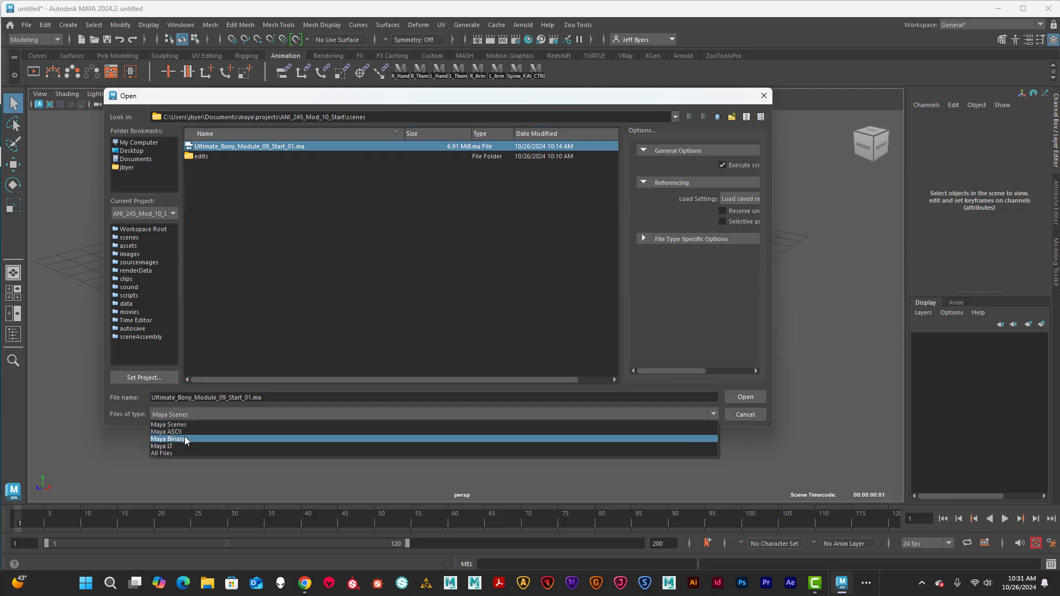
left_click(184, 439)
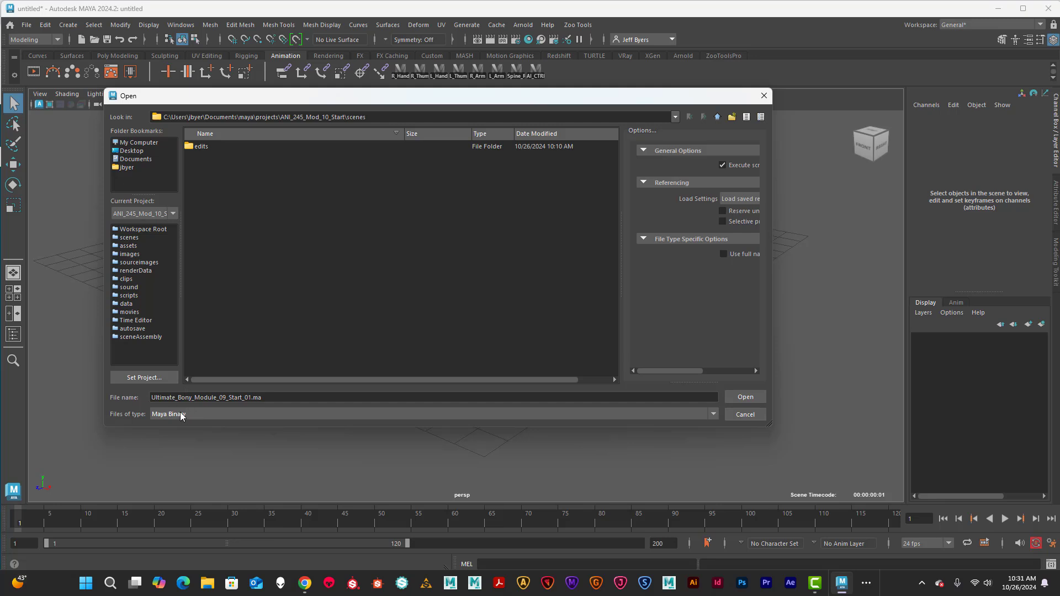
left_click(182, 415)
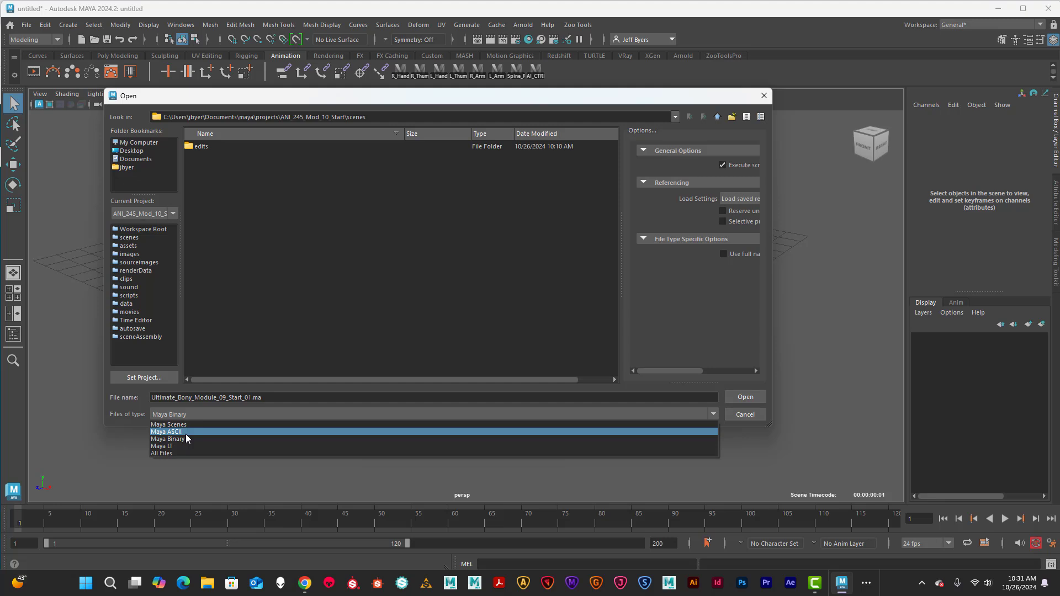
left_click(156, 432)
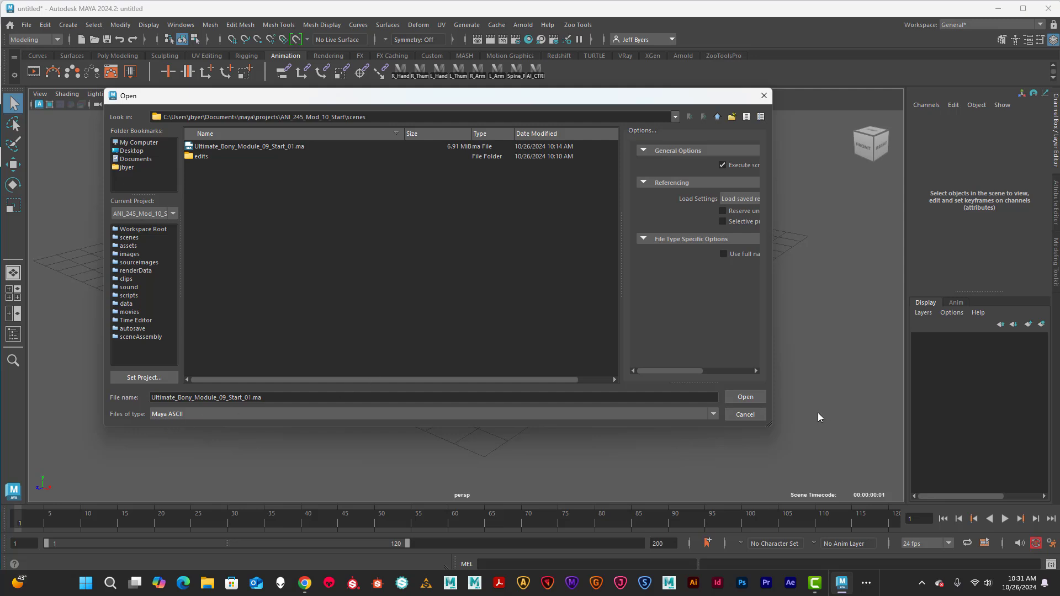
- Open Ultimate_Bony_Module_09_Start_01.ma, discarding the untitled scene's changes and dismissing the unsupported-nodes warning
left_click(746, 397)
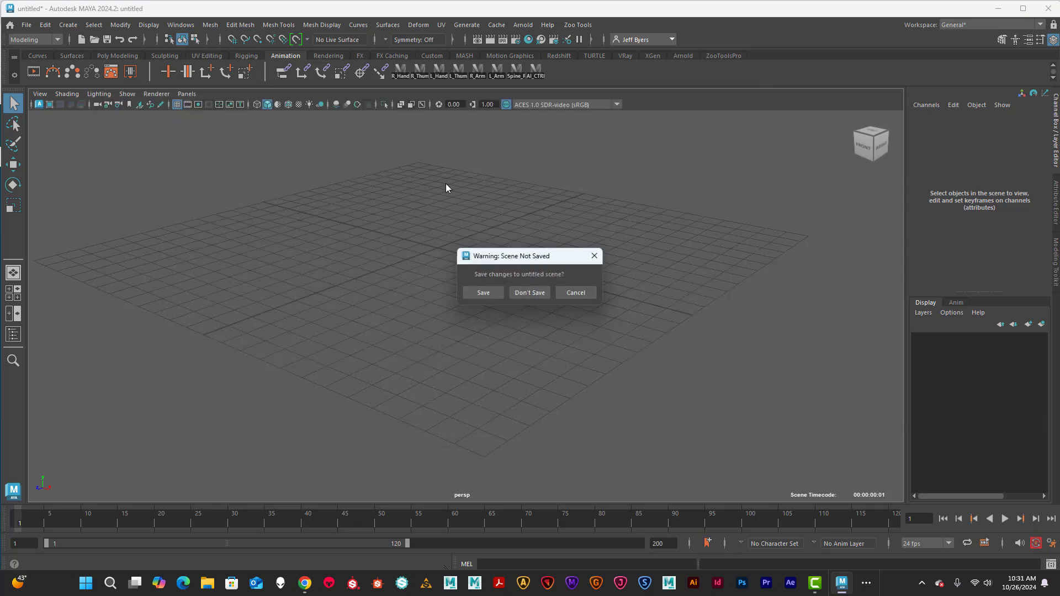
left_click(527, 290)
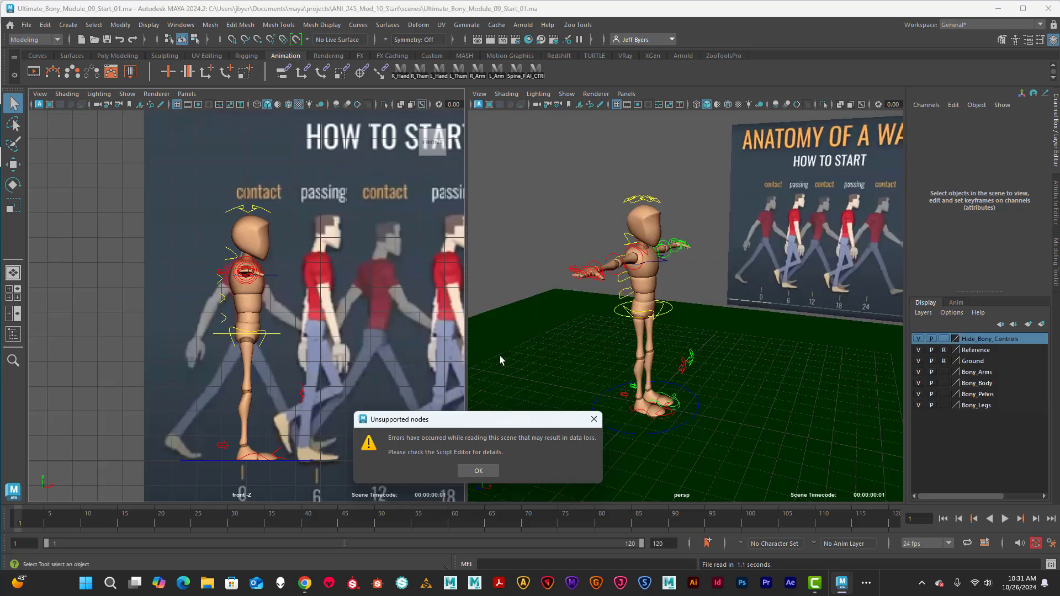
left_click(477, 471)
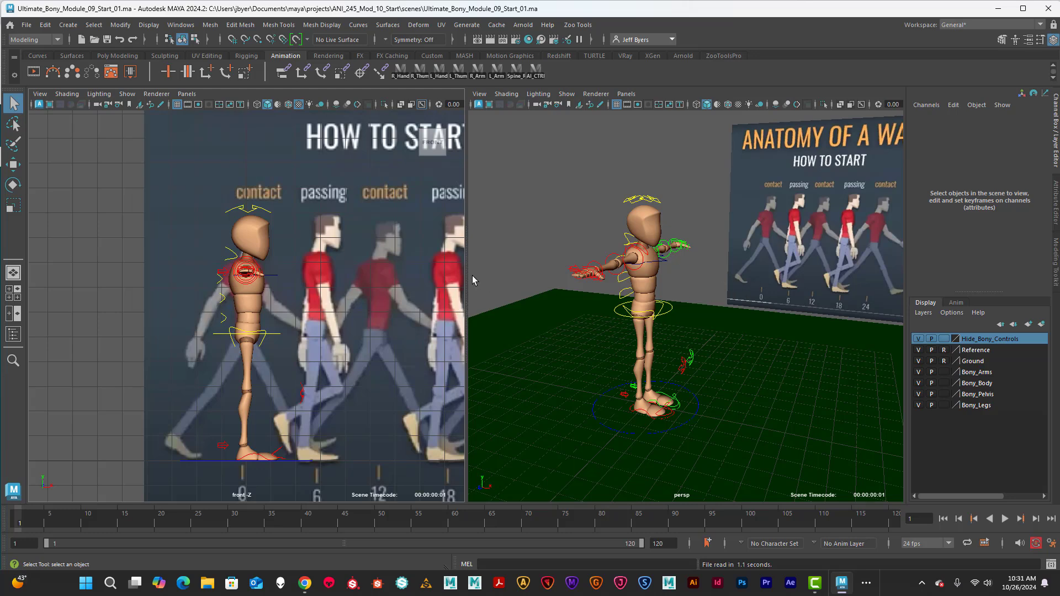
- Widen the front view beside the perspective view, and frame the whole Bony character in the perspective view
left_click_drag(467, 270, 568, 287)
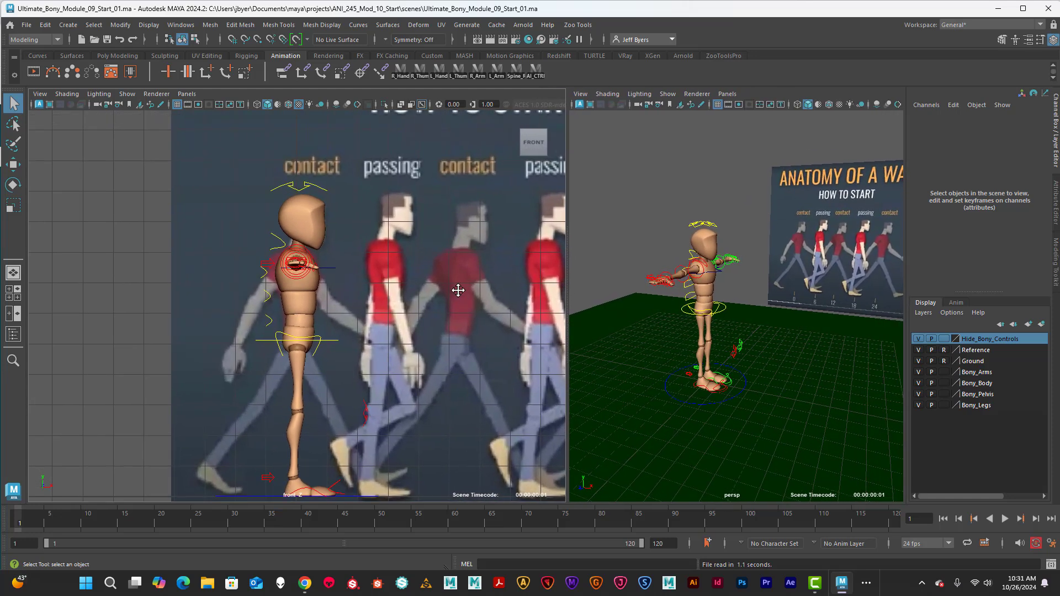
left_click_drag(569, 326, 602, 320)
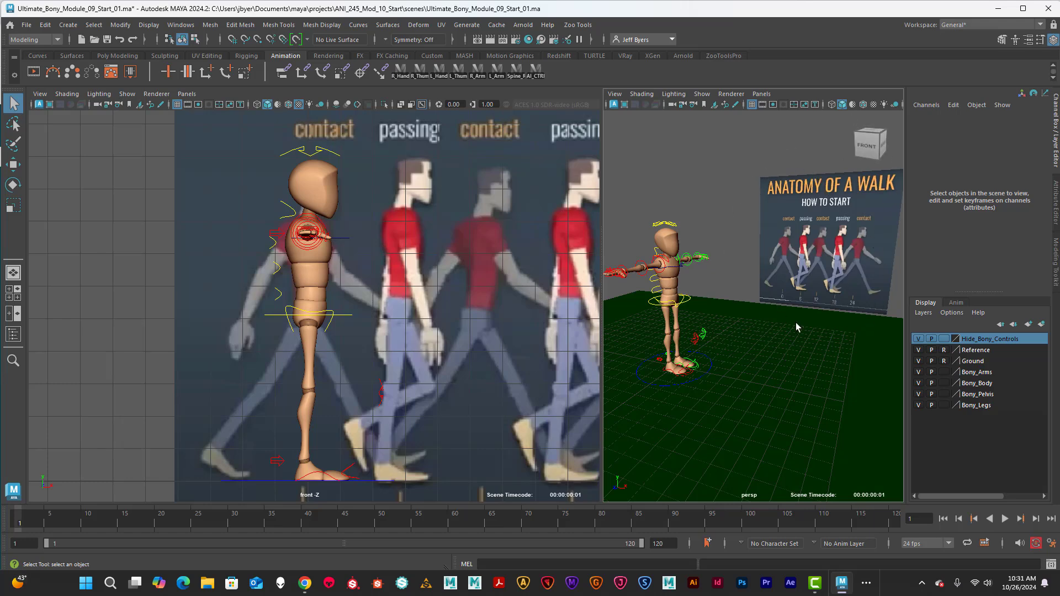
left_click(26, 25)
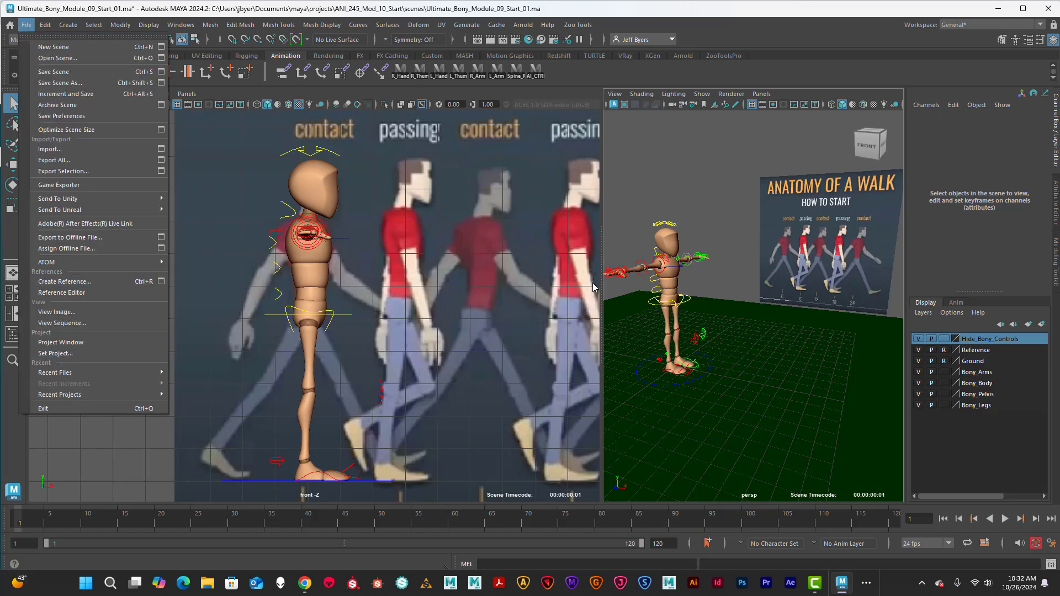
left_click(712, 158)
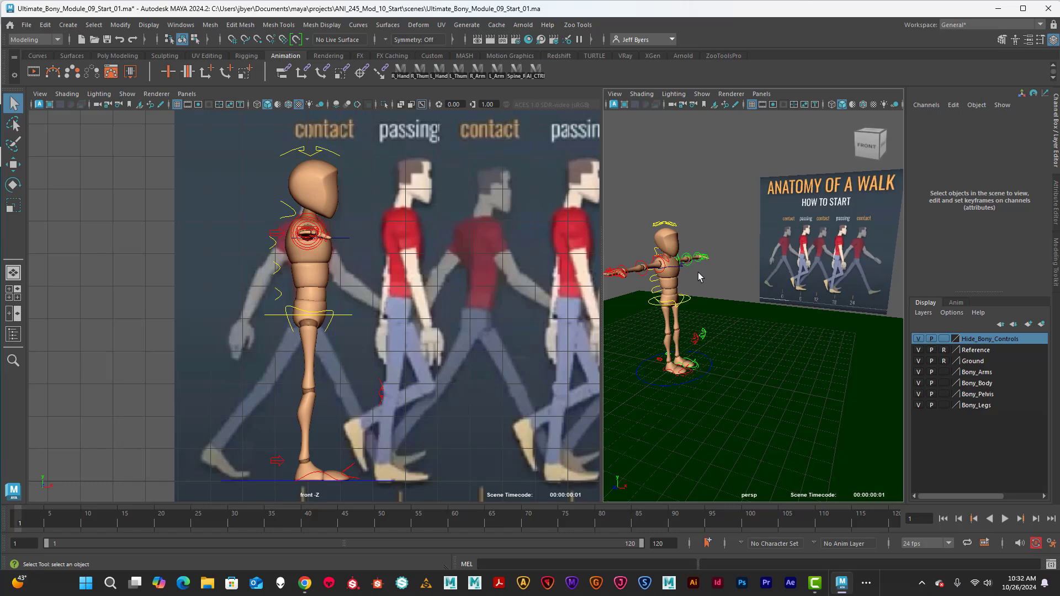
left_click_drag(769, 350, 795, 356, "alt")
left_click_drag(602, 319, 561, 319)
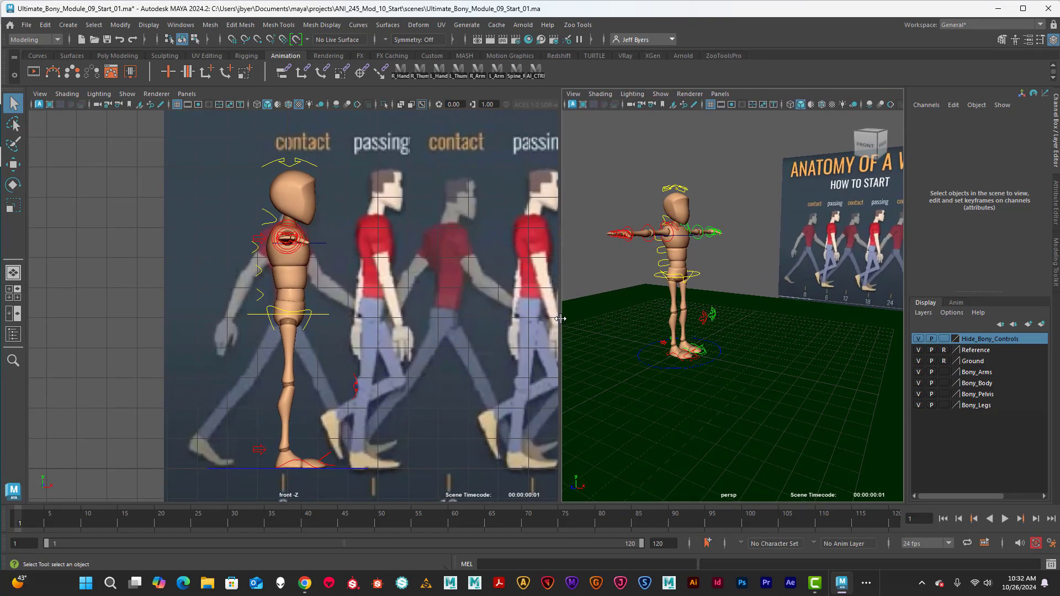
left_click_drag(720, 365, 770, 374, "alt")
right_click_drag(768, 373, 900, 411, "alt")
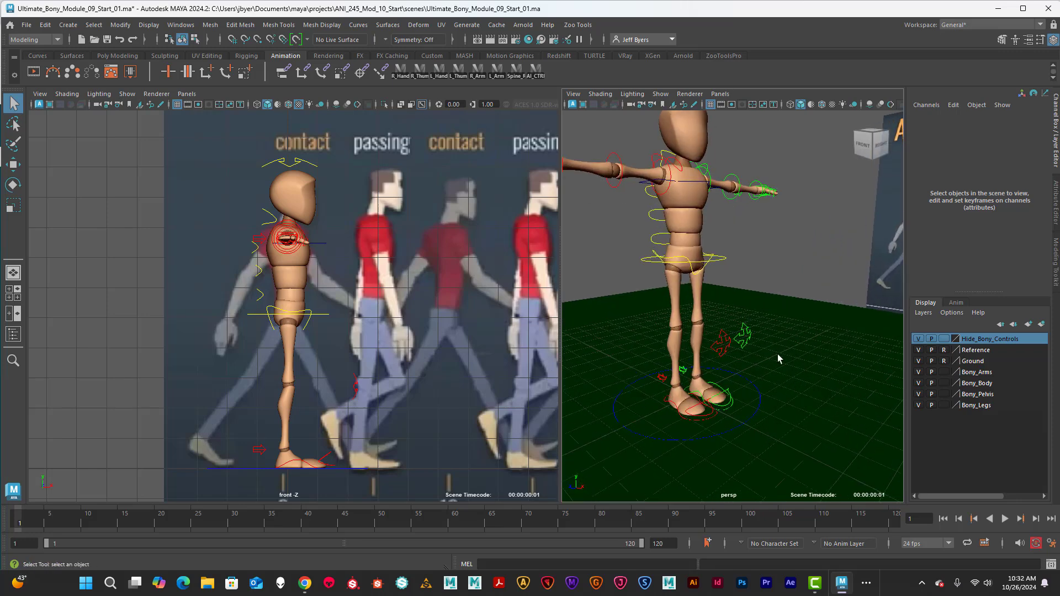
middle_click_drag(777, 354, 799, 361, "alt")
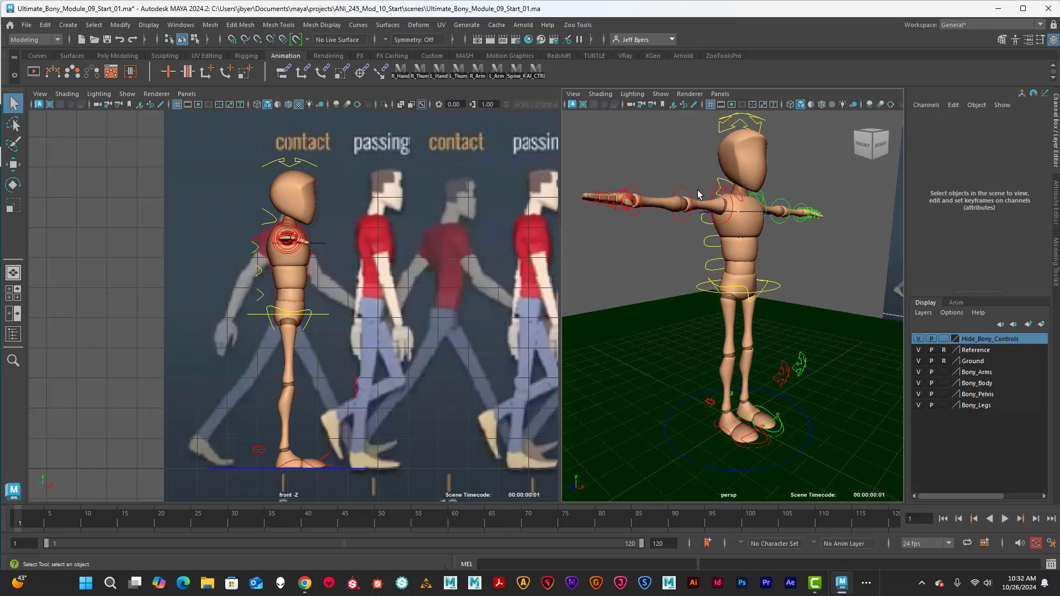
- Inspect Bony's right shoulder FK, root and right foot IK controls by selecting each one in the perspective view
left_click(721, 227)
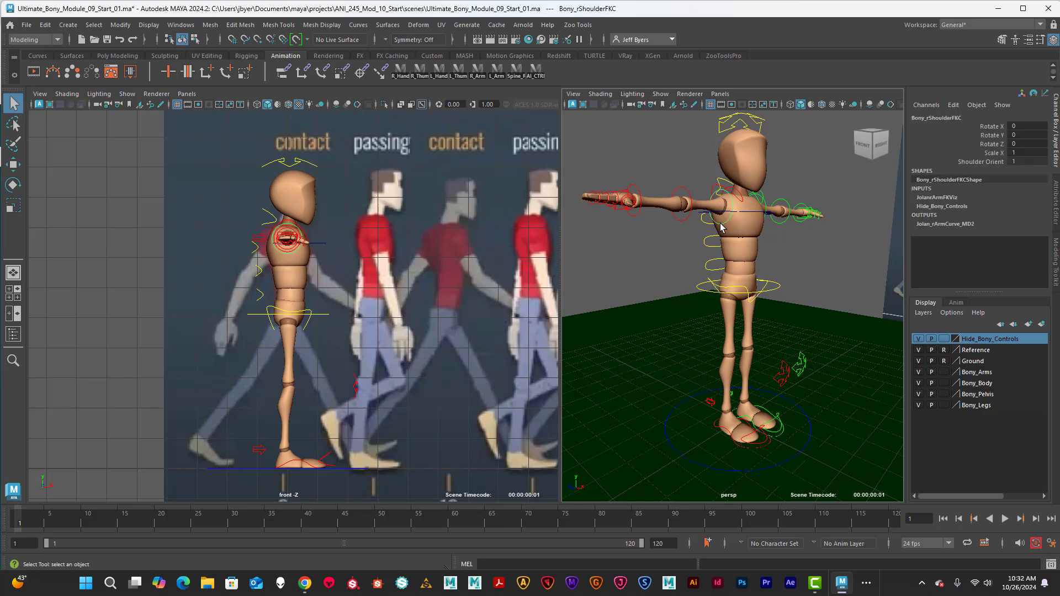
left_click(709, 291)
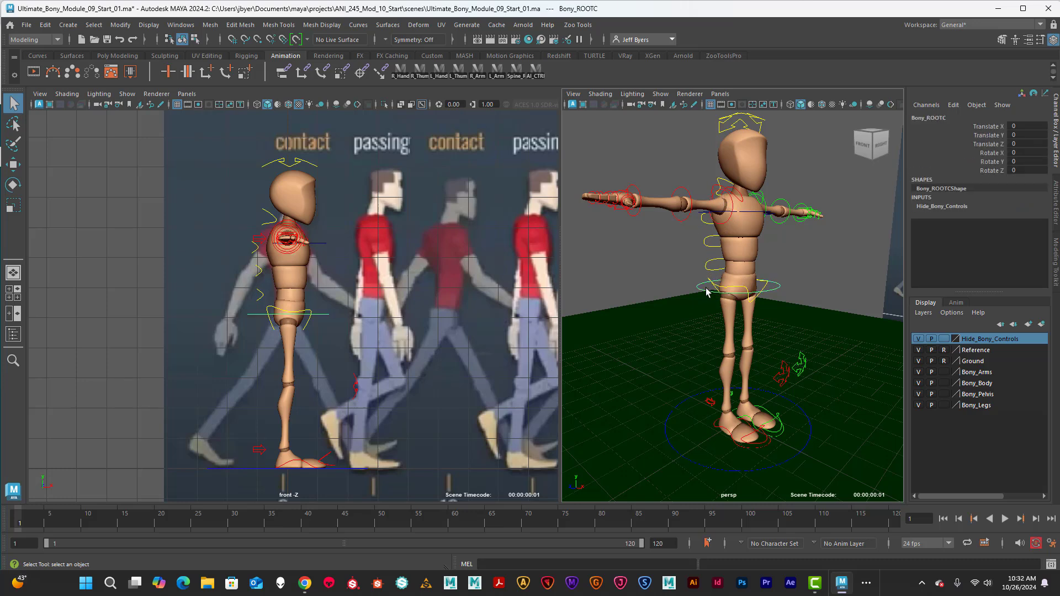
left_click(739, 443)
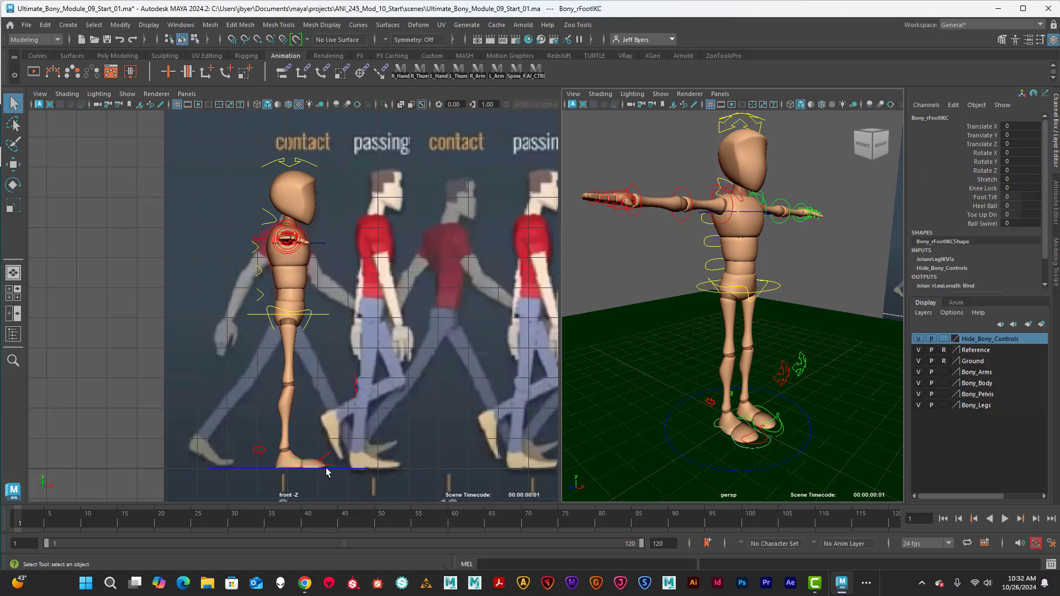
left_click(820, 398)
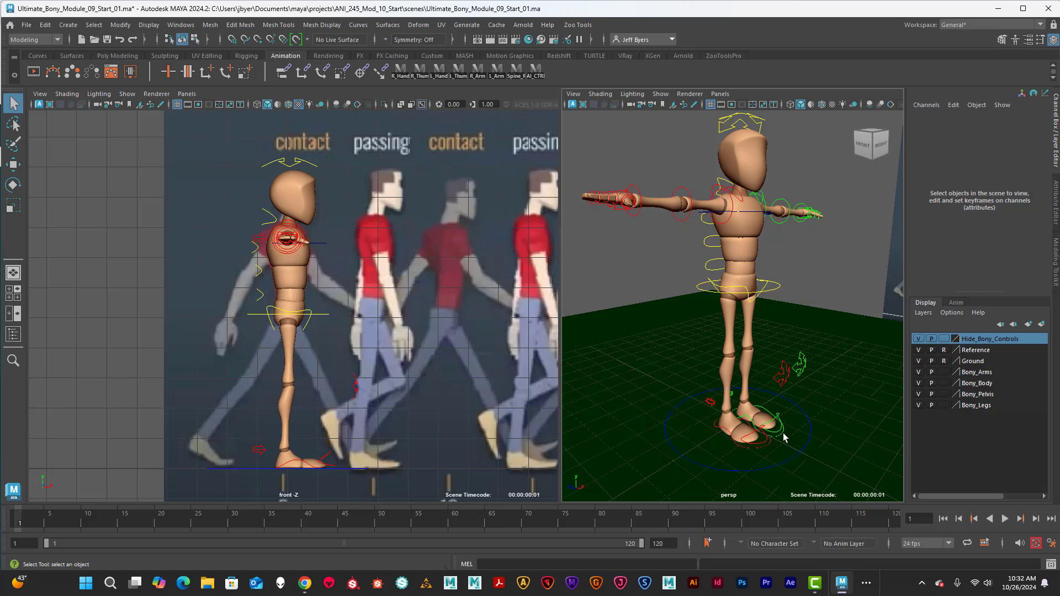
left_click(783, 438)
left_click(767, 443)
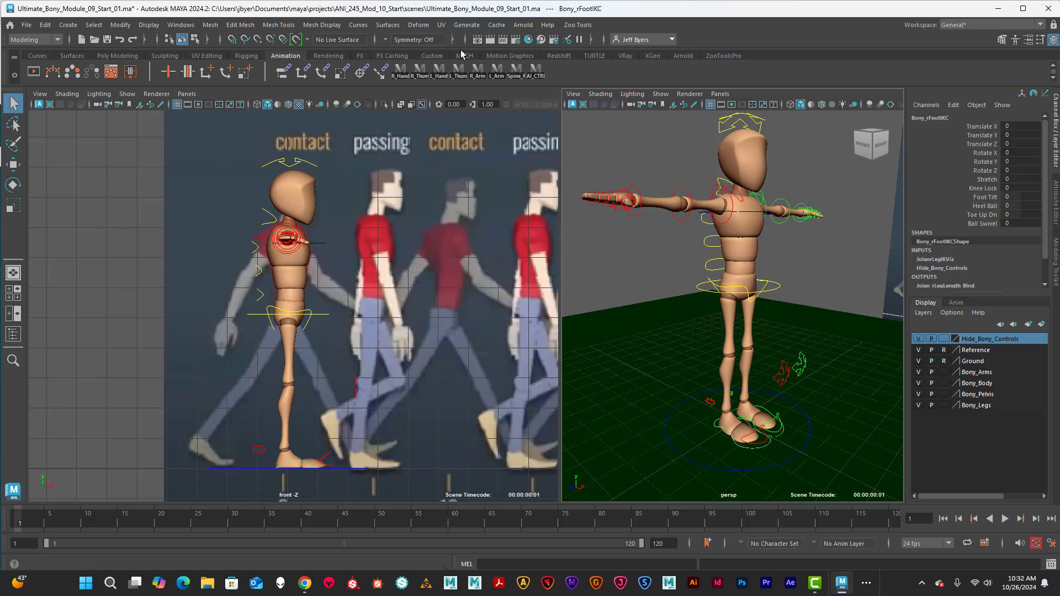
left_click(187, 94)
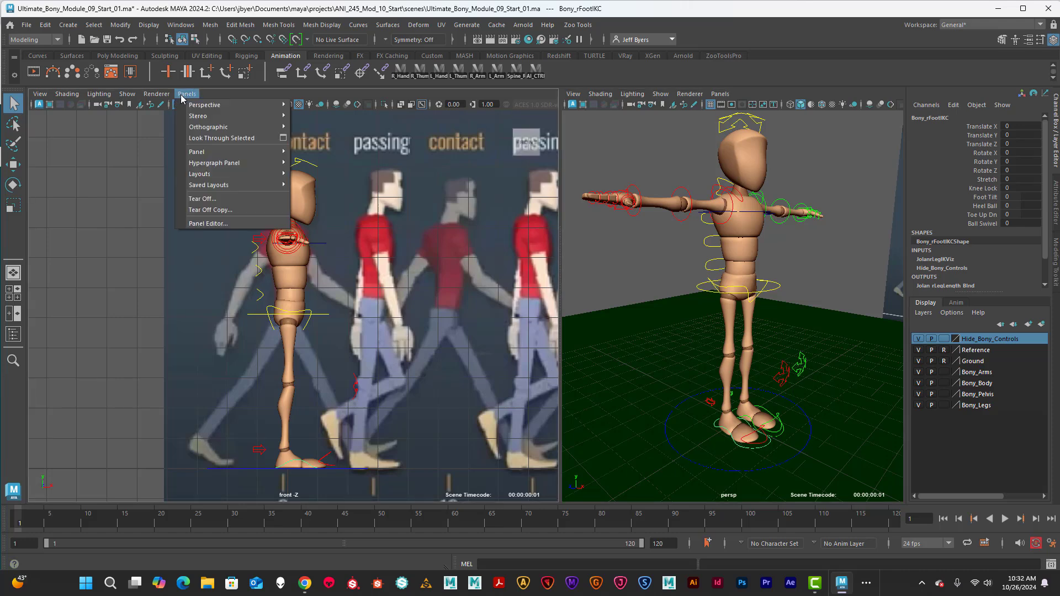
mouse_move(221, 105)
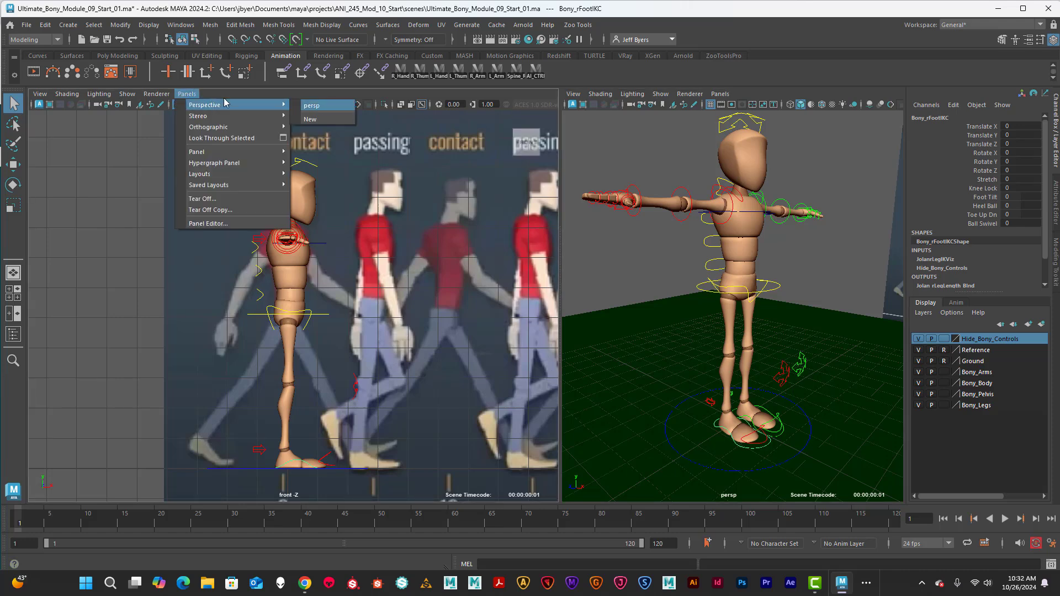
mouse_move(200, 155)
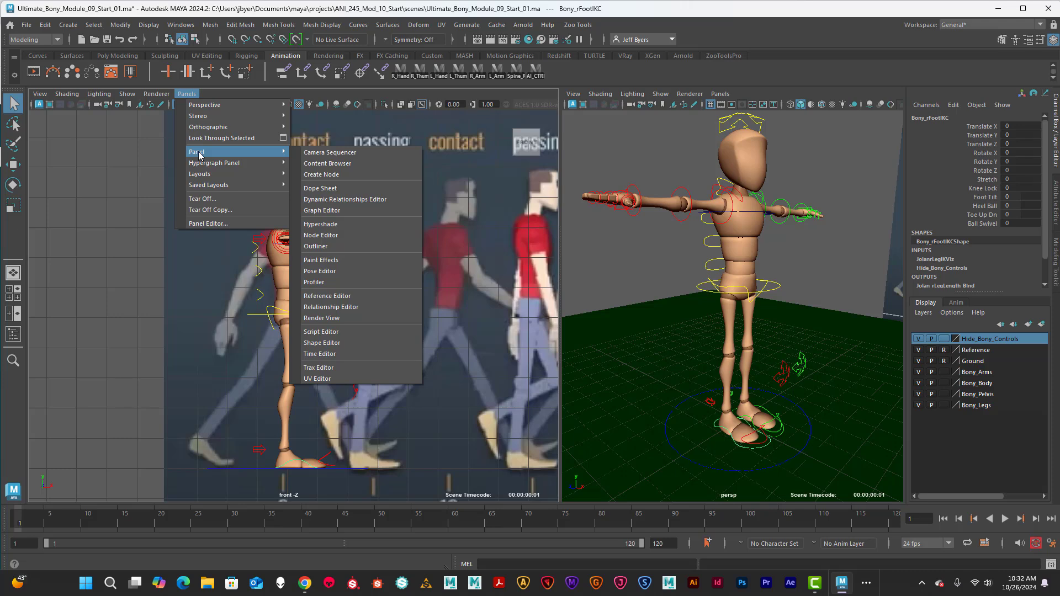
mouse_move(200, 175)
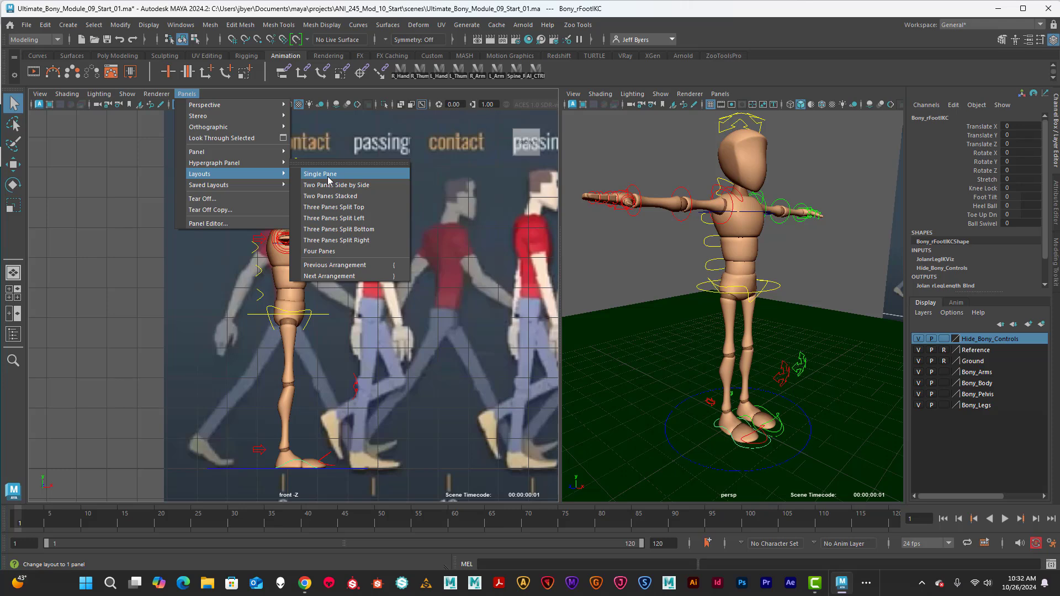
left_click(307, 229)
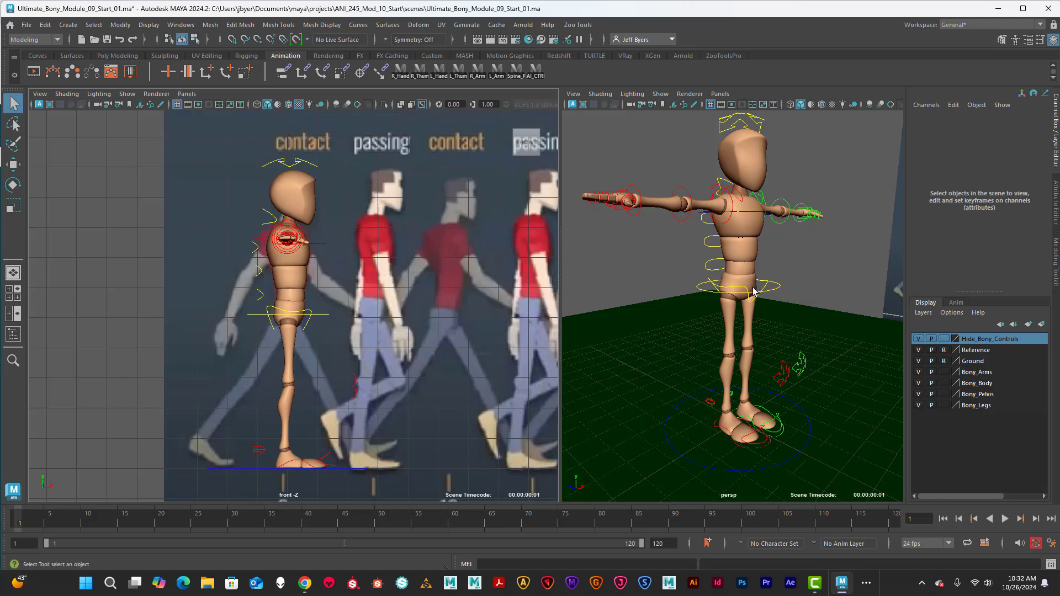
- Select all of Bony's rig controls through the saved AI_CTRL selection set, and clear the selection
left_click_drag(767, 283, 774, 267, "alt")
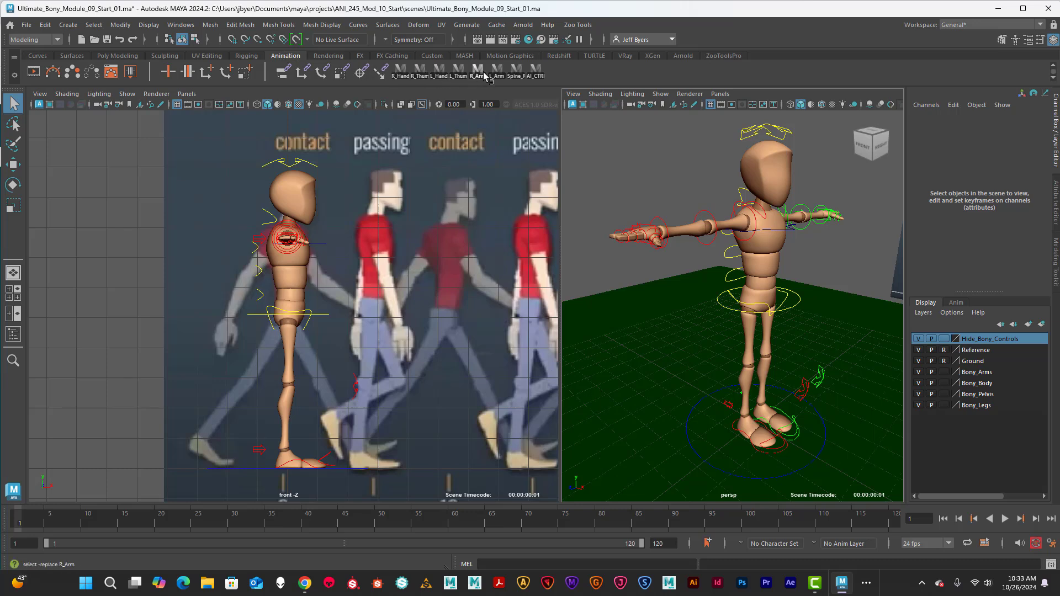
left_click(537, 70)
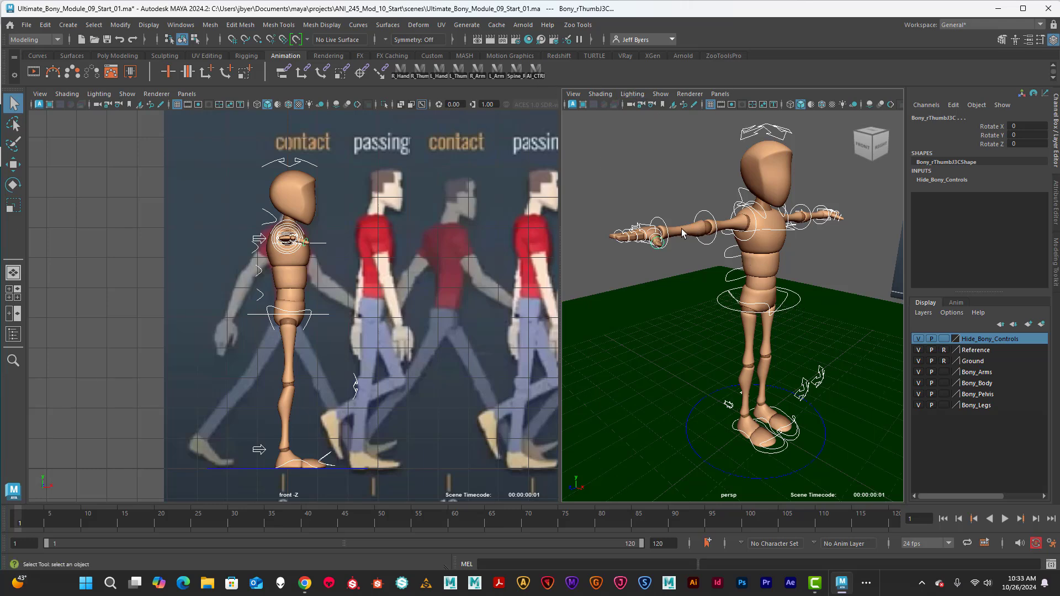
left_click(662, 176)
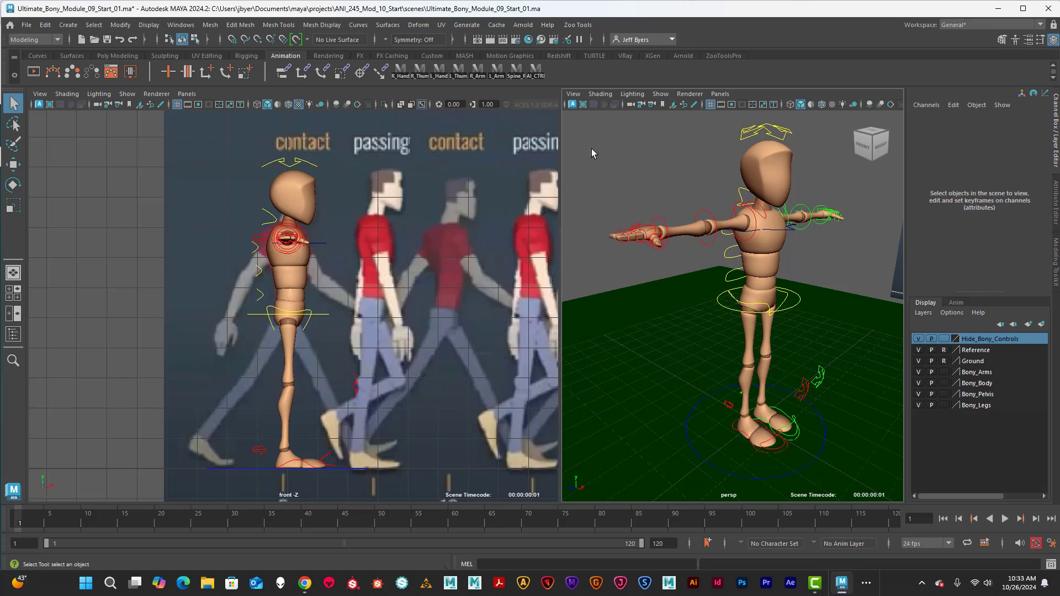
- Review the quick select sets saved in the scene for Bony's arms, hands, thumbs and spine
left_click(95, 28)
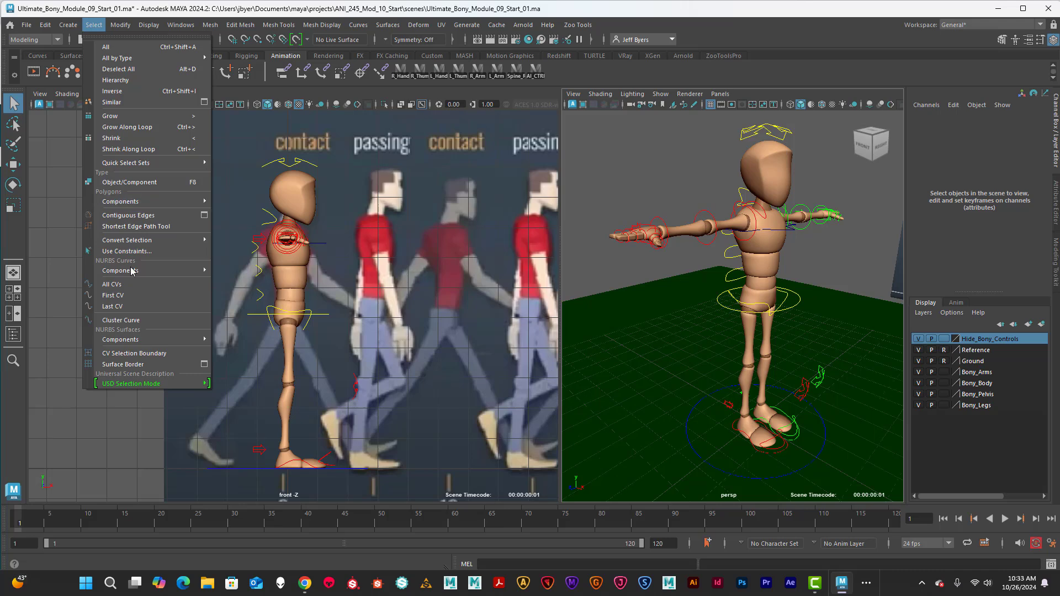
mouse_move(165, 166)
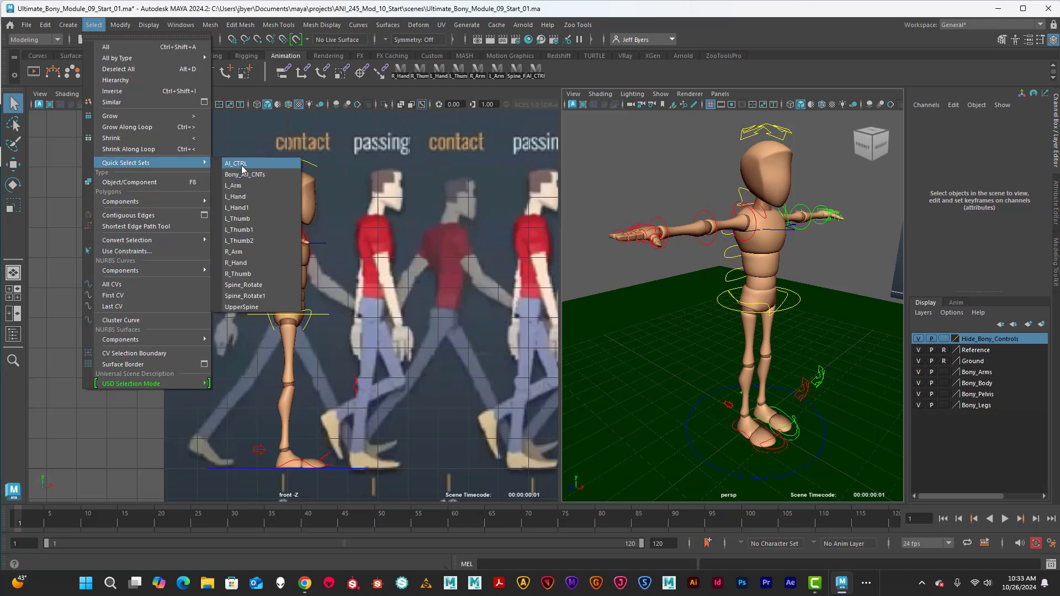
left_click(234, 252)
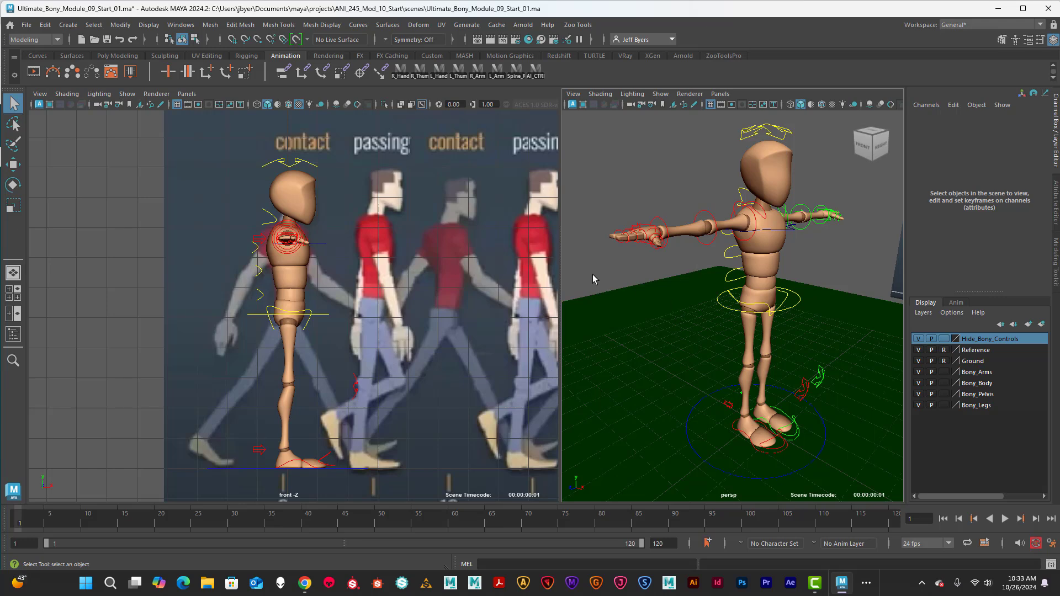
- Select the right-hand finger controls with the R_Hand set and rotate them about -43° in Z to curl the fingers
mouse_move(743, 290)
middle_mouse_down("alt")
mouse_move(756, 285)
mouse_move(732, 285)
mouse_move(756, 282)
middle_mouse_up("alt")
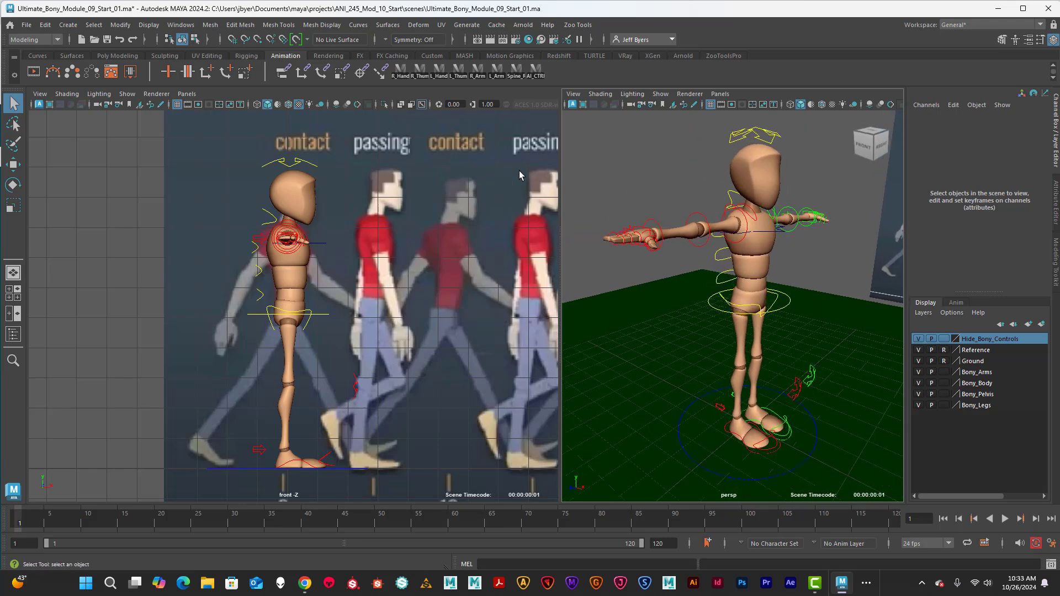
left_click(402, 74)
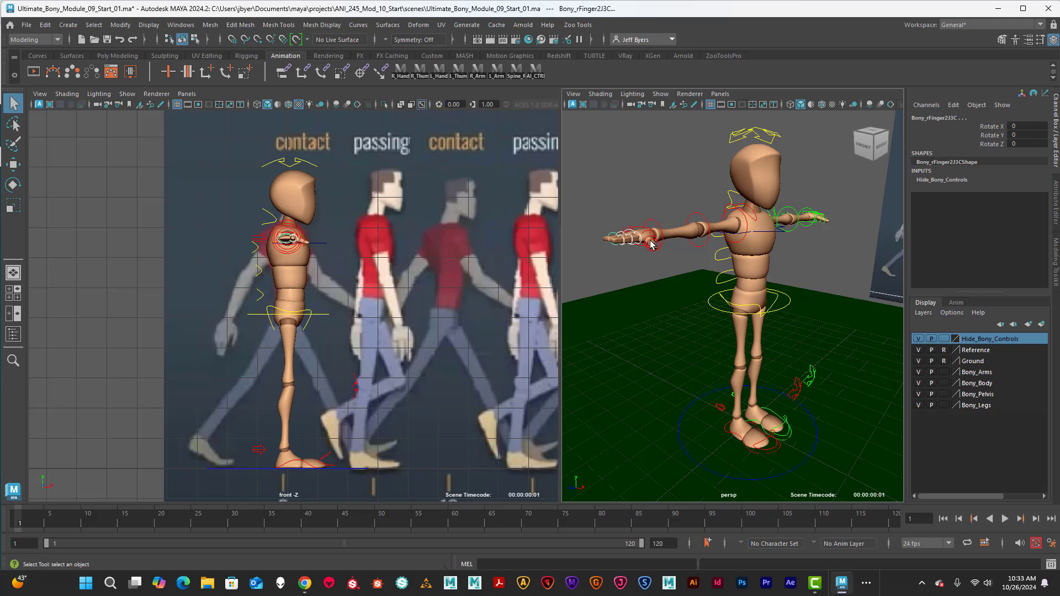
key("e")
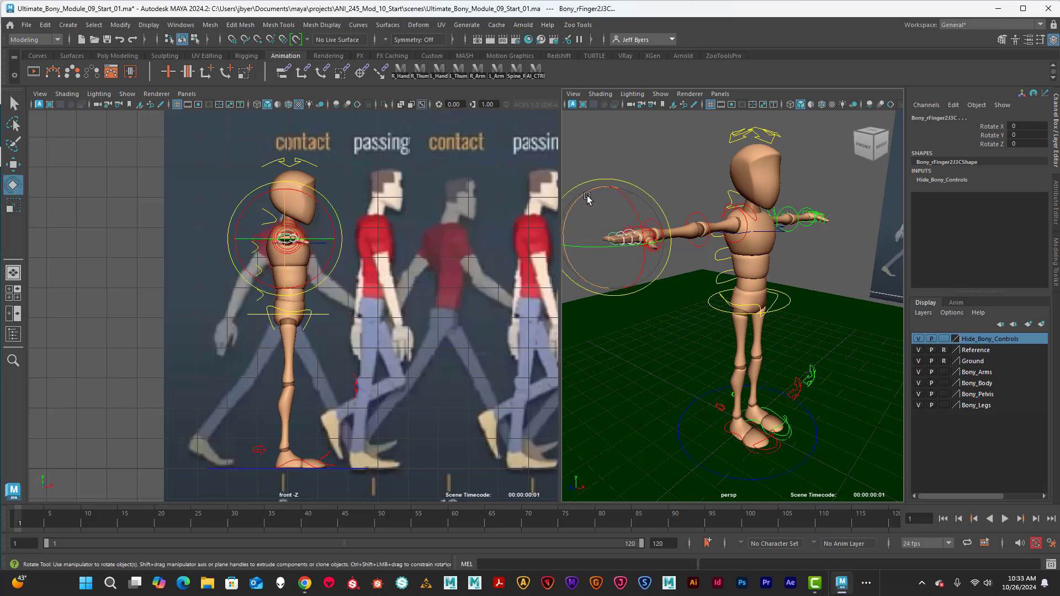
left_click_drag(584, 200, 579, 236)
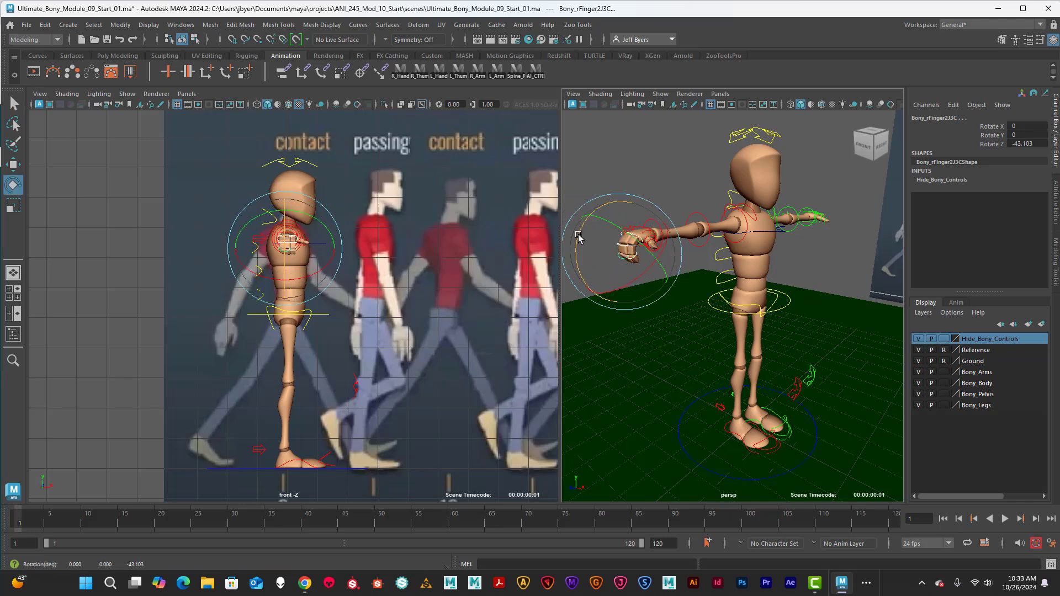
- Curl the right thumb by rotating the R_Thumb set's controls about -40.5° in Z, and finish with nothing selected
left_click(420, 74)
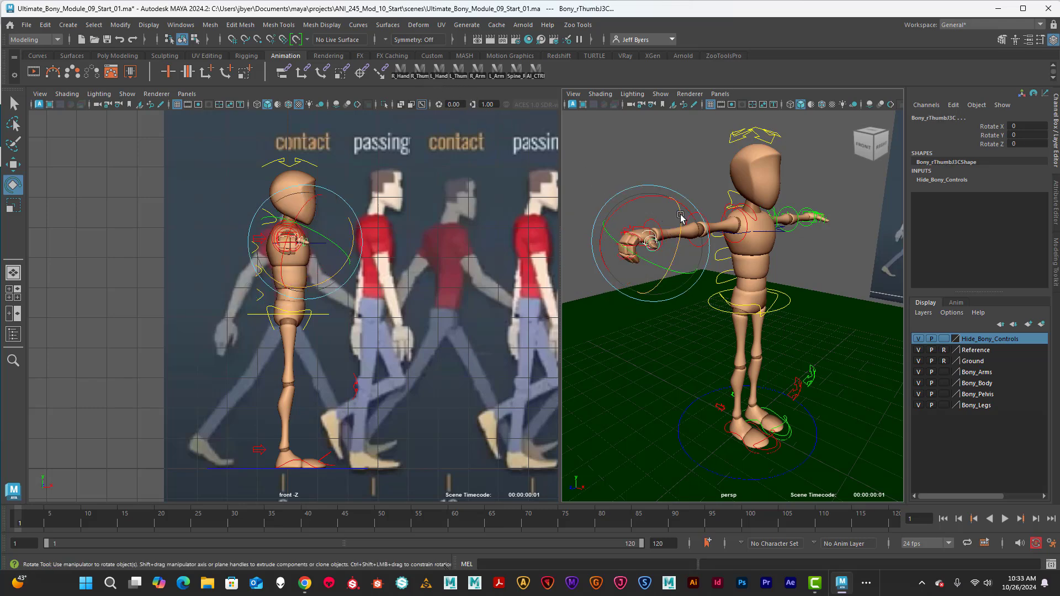
left_click_drag(683, 222, 675, 268)
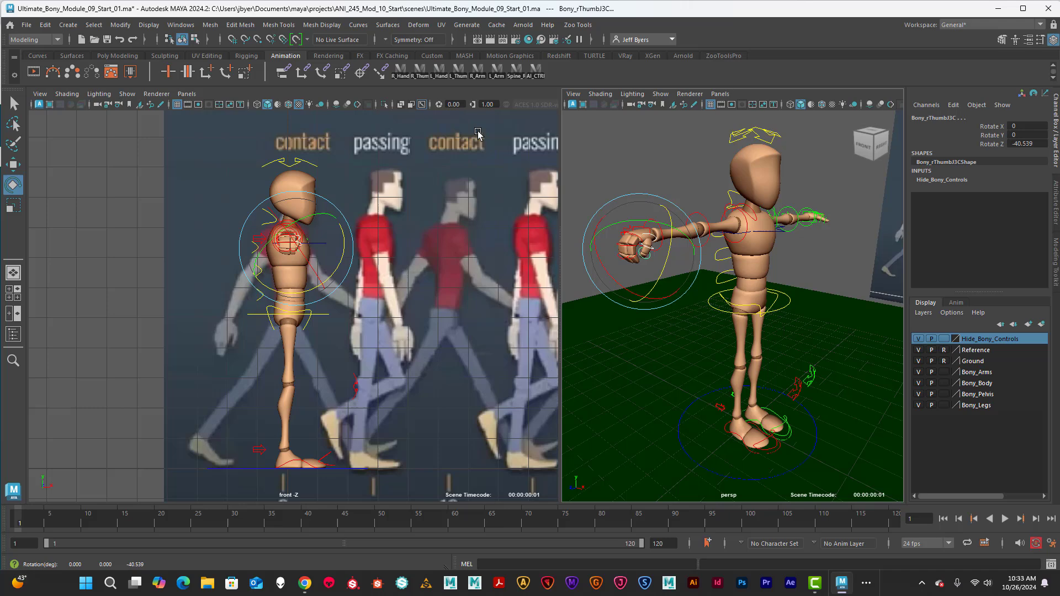
left_click(402, 70)
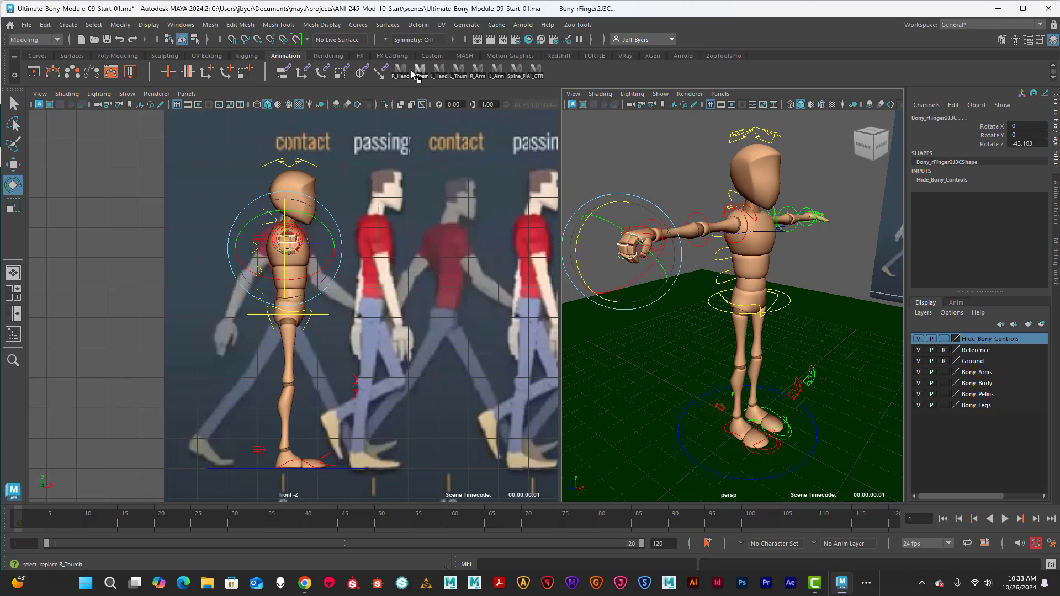
left_click(418, 69)
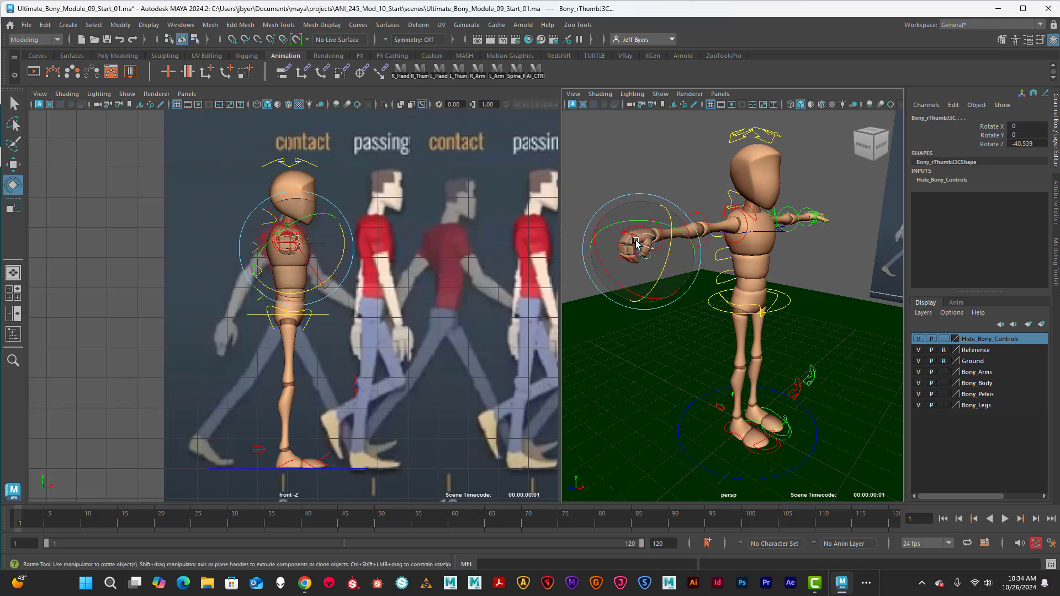
left_click(663, 167)
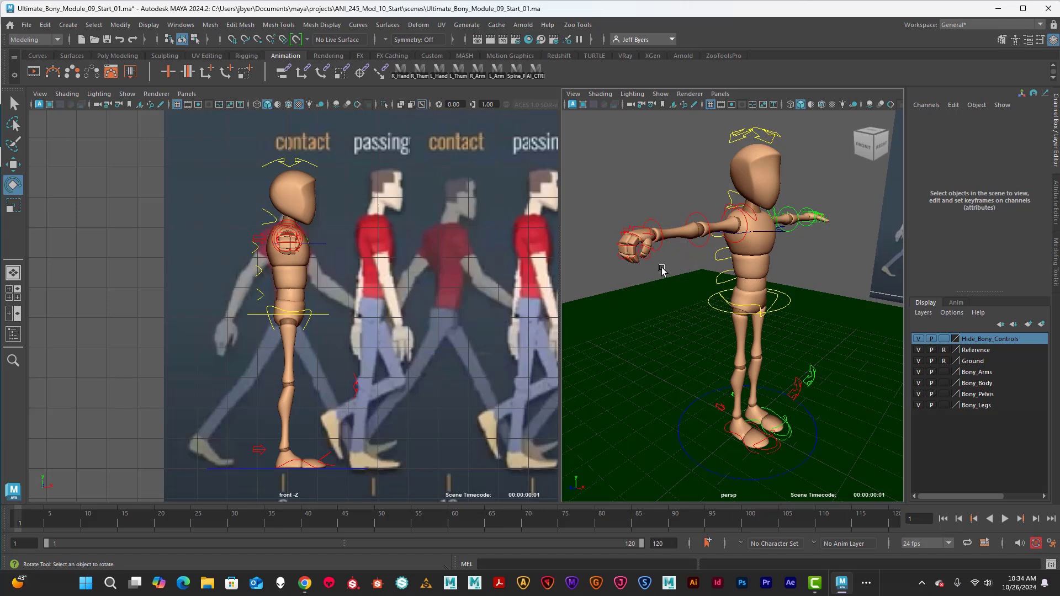
- Undo the right-hand thumb and finger rotations, along with the selection-set picks made for them
key("ctrl+z")
key("ctrl+z")
key("ctrl+z")
key("ctrl+z")
key("ctrl+z")
key("ctrl+z")
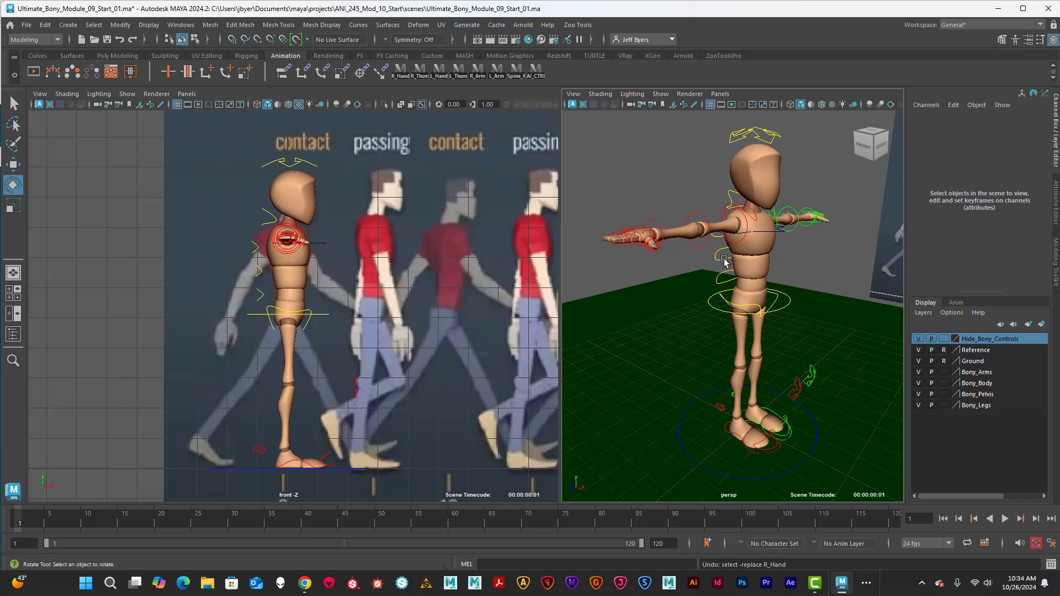
- Select the right hand's finger controls individually, adding them to the selection one at a time from the first finger's base joint
mouse_move(725, 262)
left_mouse_down("alt")
mouse_move(683, 267)
mouse_move(726, 265)
left_mouse_up("alt")
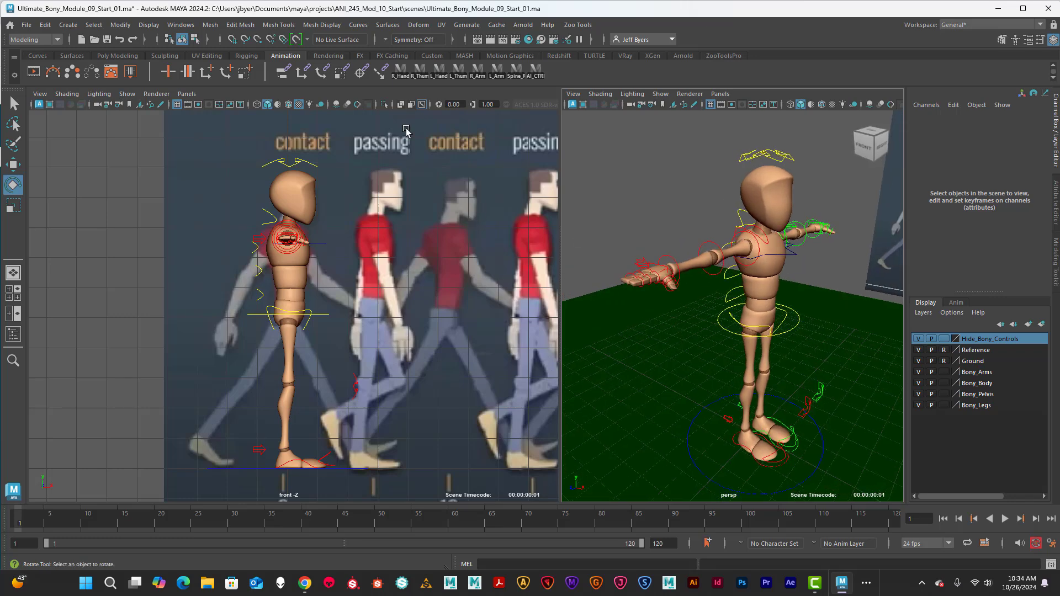
left_click(650, 269)
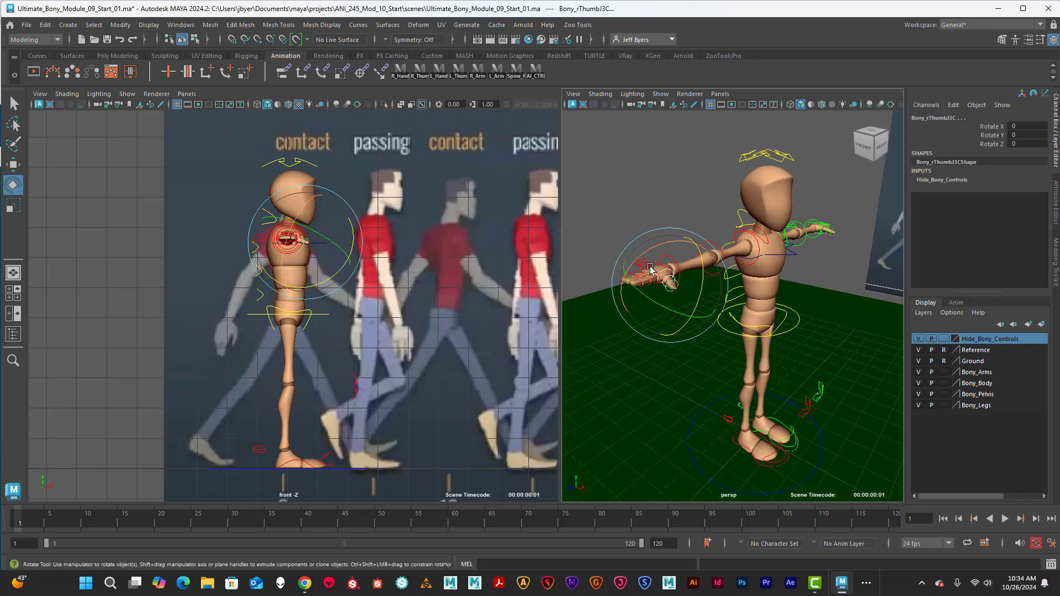
left_click(627, 212)
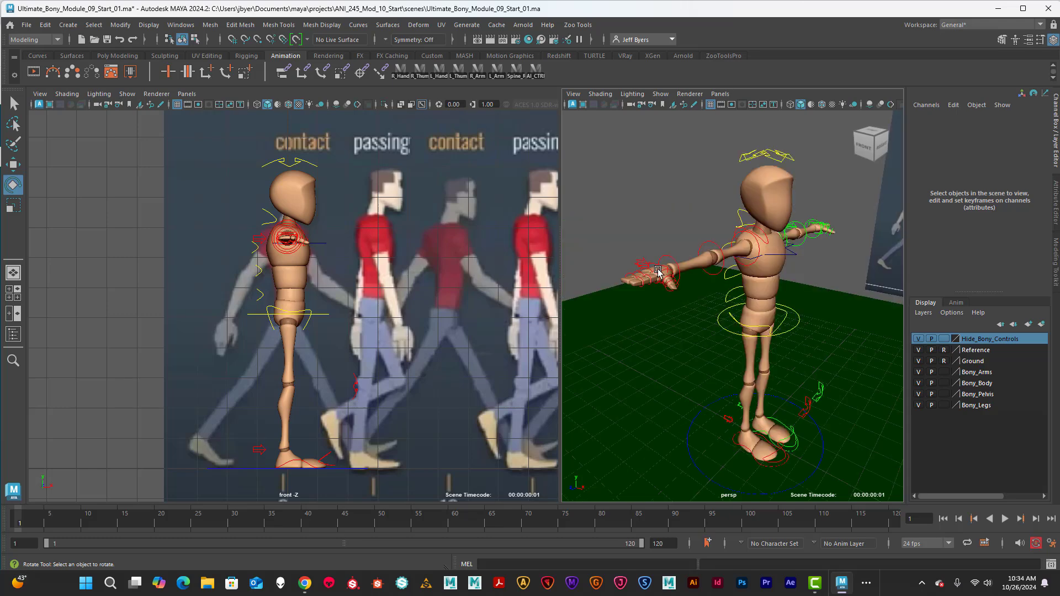
scroll(660, 270, "up", 5)
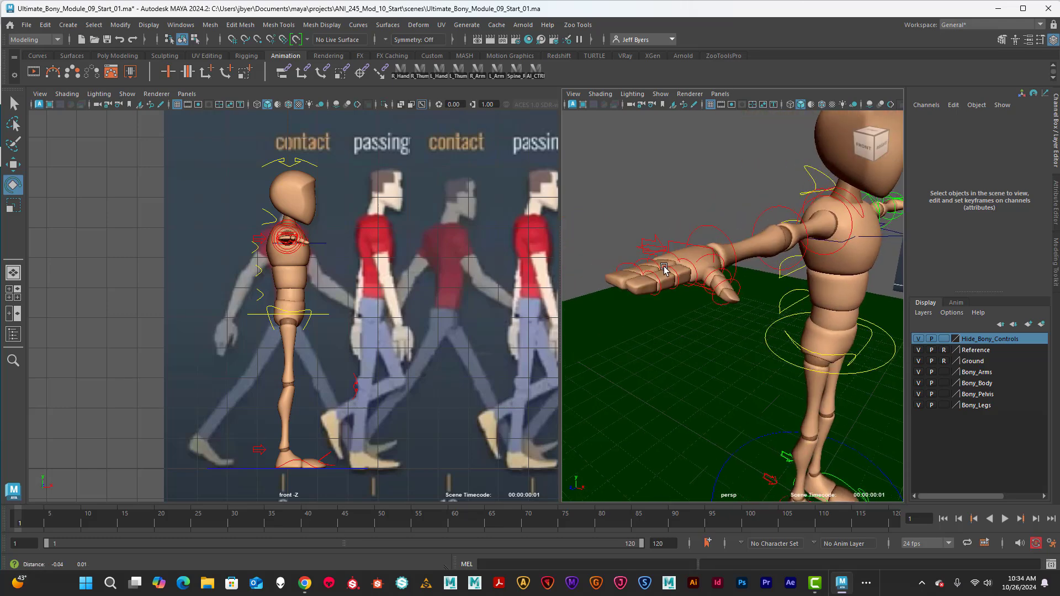
left_click(684, 278)
key("q")
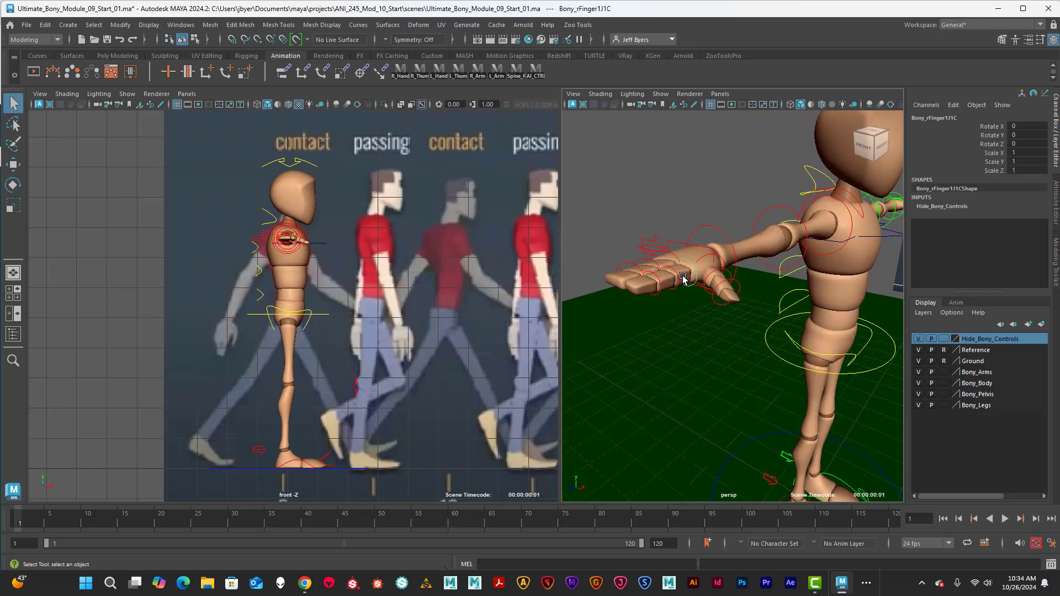
left_click(675, 274, "shift")
left_click(659, 280, "shift")
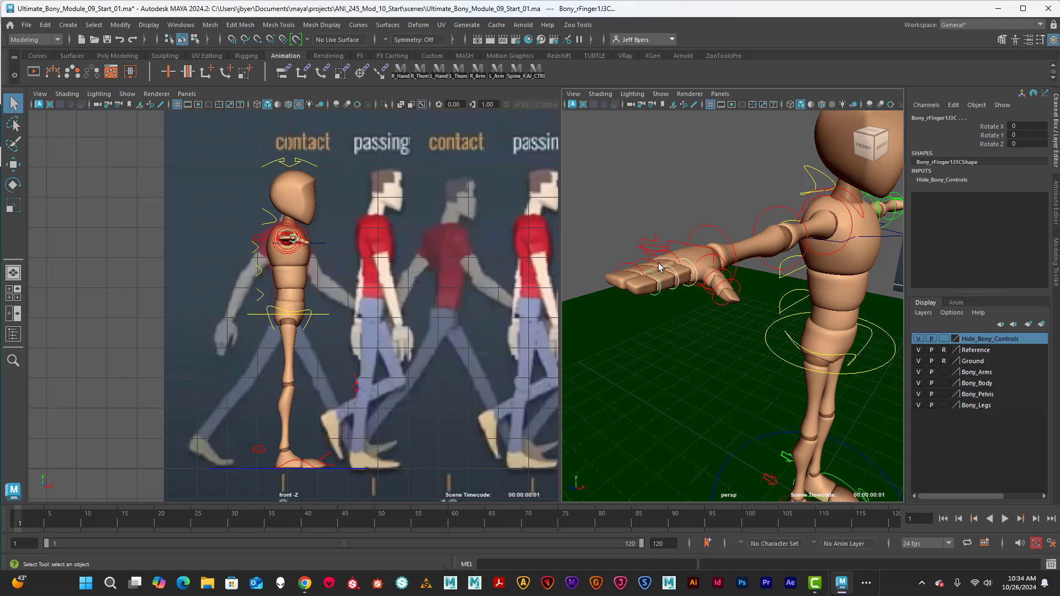
left_click(668, 254, "shift")
left_click(640, 273, "shift")
- Undo the individual finger control selections on the right hand
key("ctrl+z")
key("ctrl+z")
key("ctrl+z")
key("ctrl+z")
key("ctrl+z")
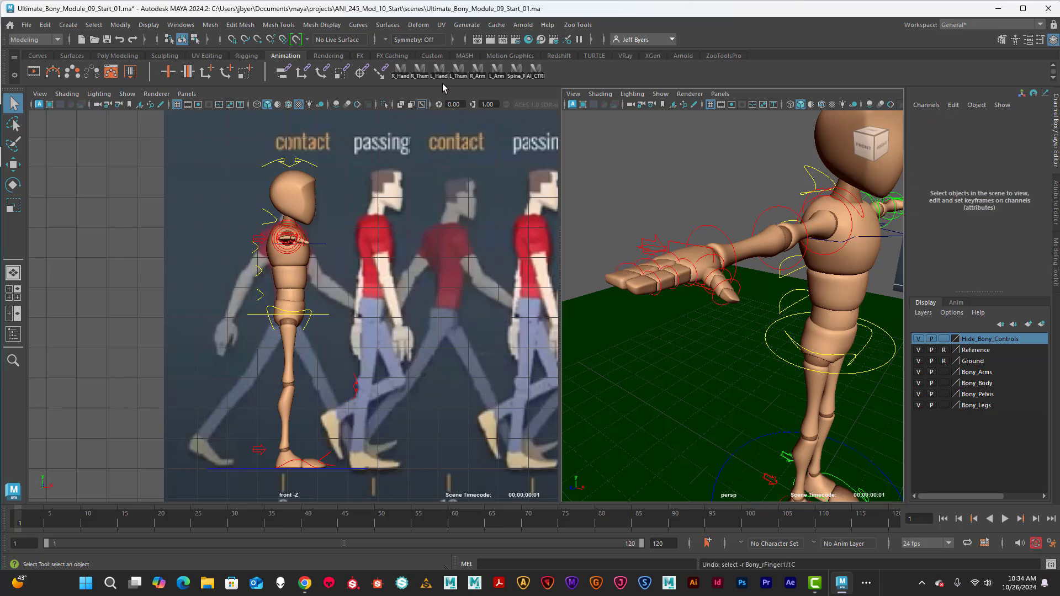
- Select all right-hand finger controls at once with the R_Hand set, clear the selection and reframe Bony in the perspective view
left_click(402, 71)
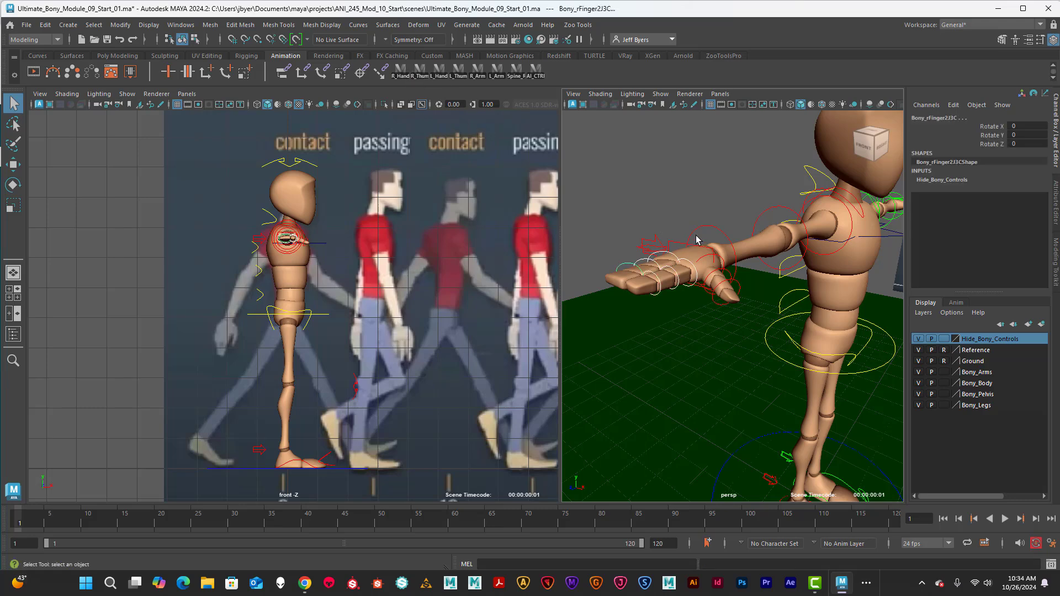
left_click(557, 171)
key("a")
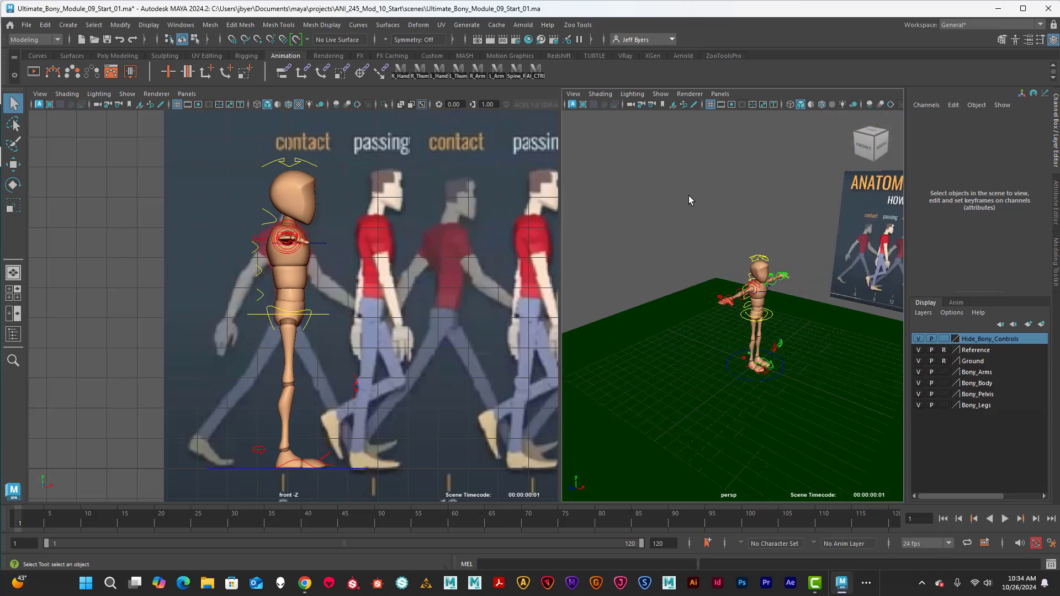
middle_click_drag(694, 190, 672, 173, "alt")
right_click_drag(672, 172, 675, 200, "alt")
middle_click_drag(674, 199, 665, 257, "alt")
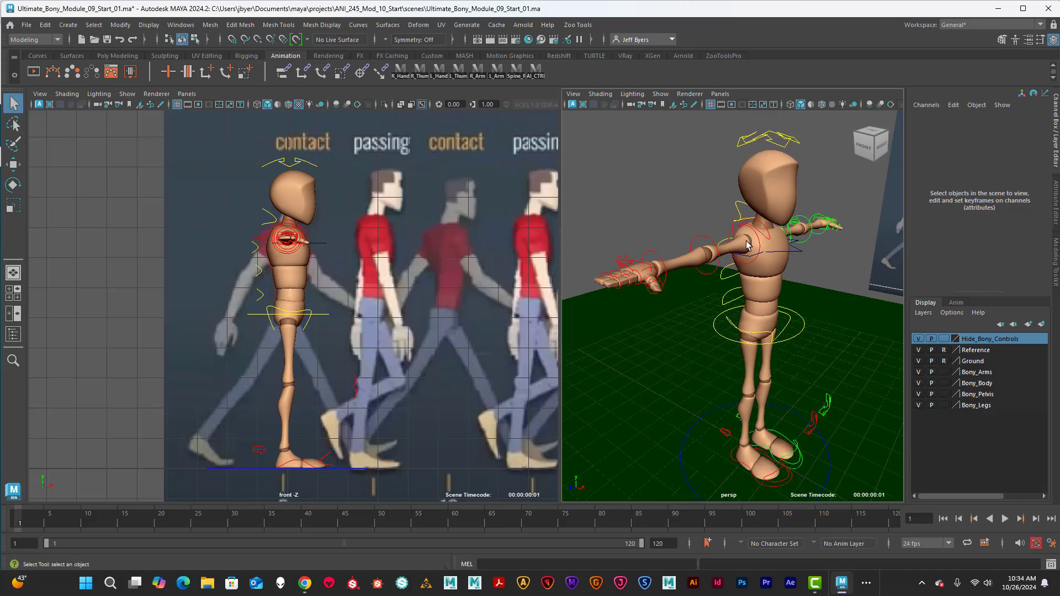
- Try rotating the right hand's finger and thumb controls together about -18° in X, undo the rotation and clear the selection
left_click(636, 276)
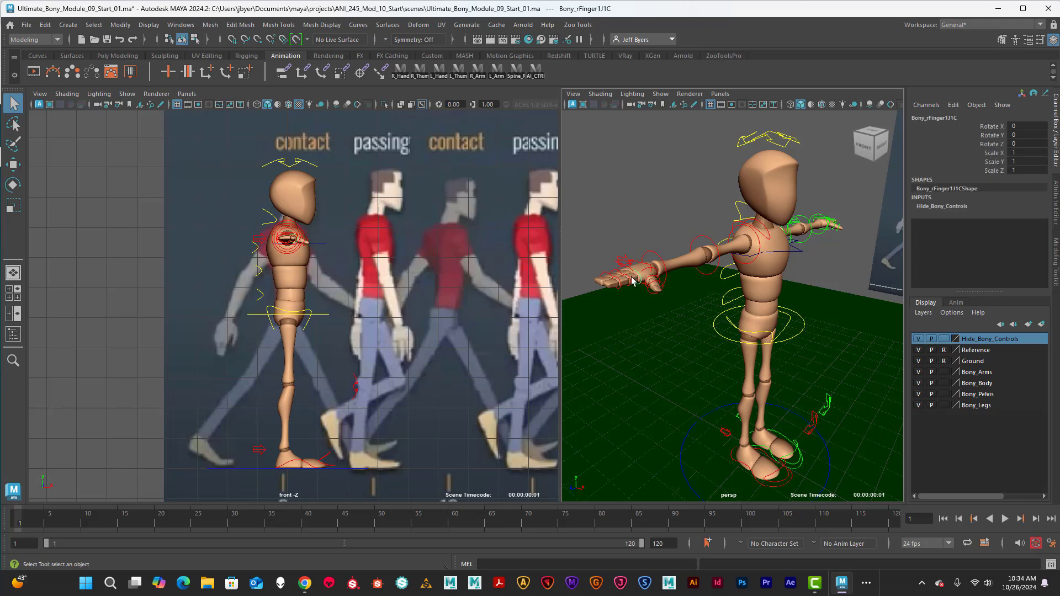
left_click(629, 272)
left_click(611, 276)
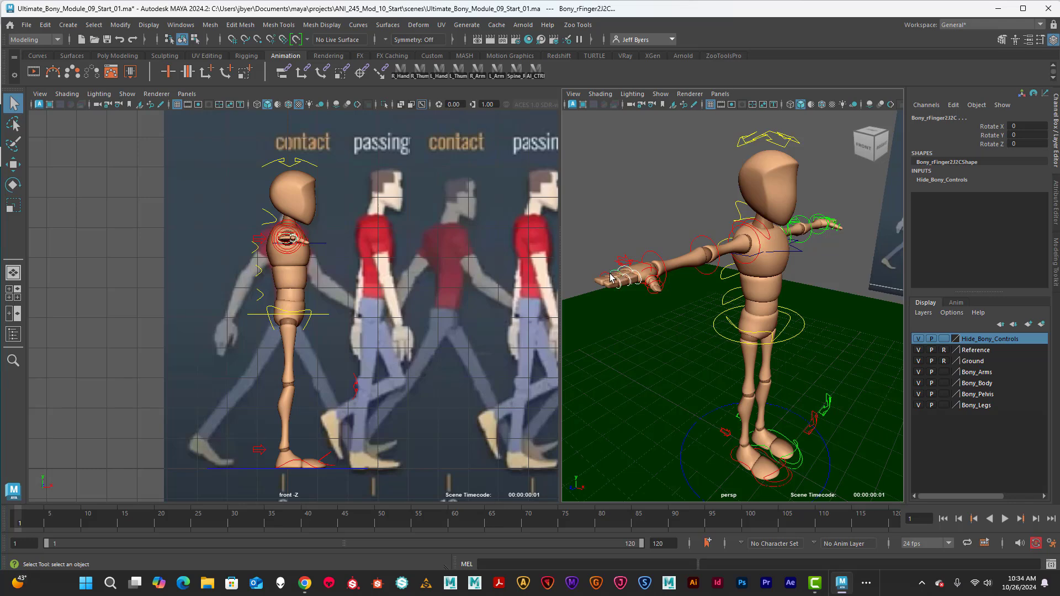
left_click(654, 280)
left_click(655, 283)
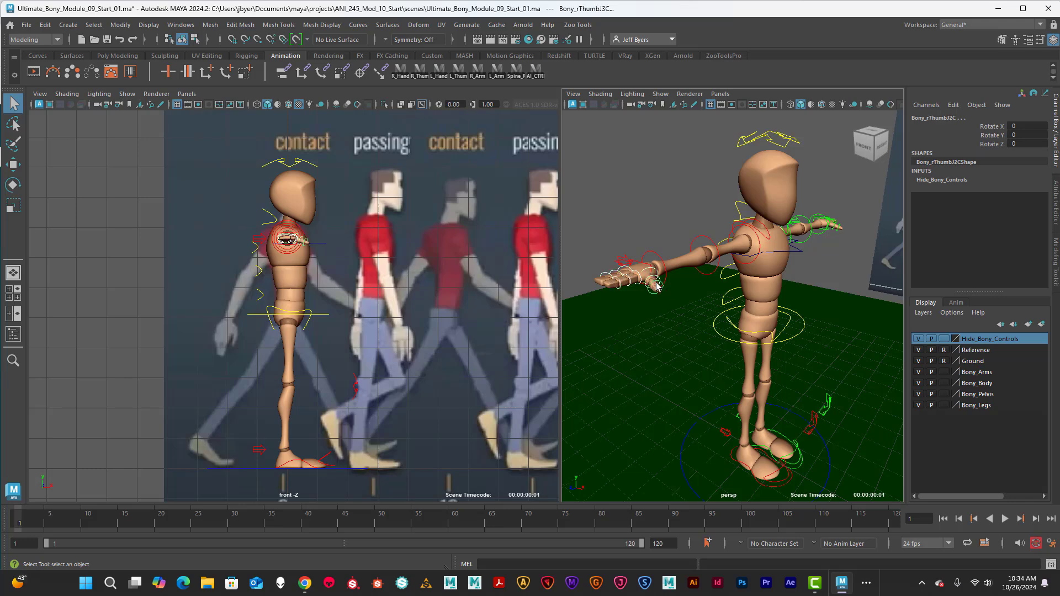
key("e")
mouse_move(657, 249)
left_mouse_down()
mouse_move(631, 254)
mouse_move(660, 255)
mouse_move(652, 259)
left_mouse_up()
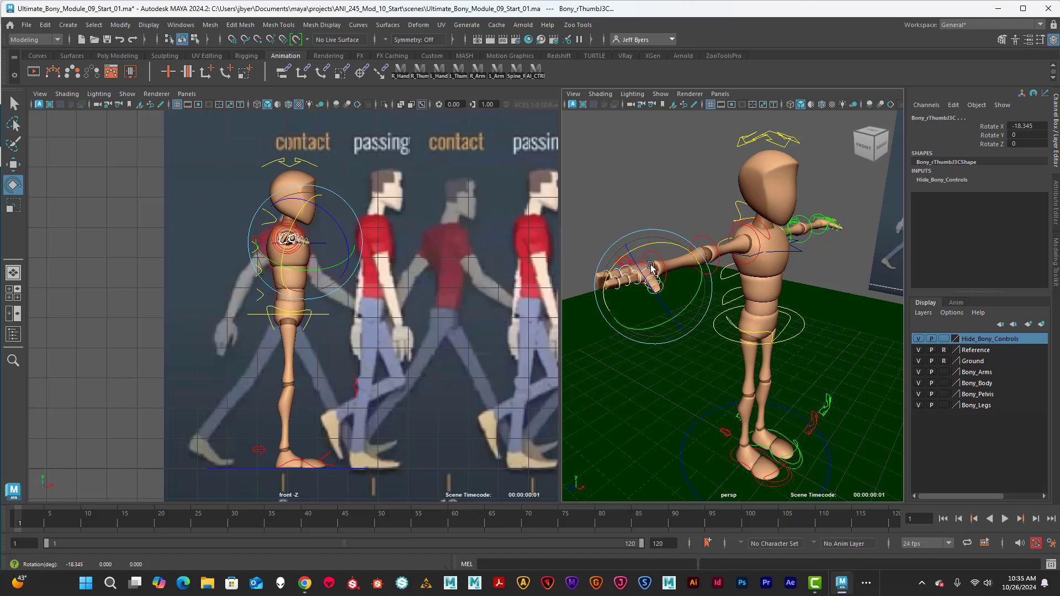
key("ctrl+z")
left_click(674, 277)
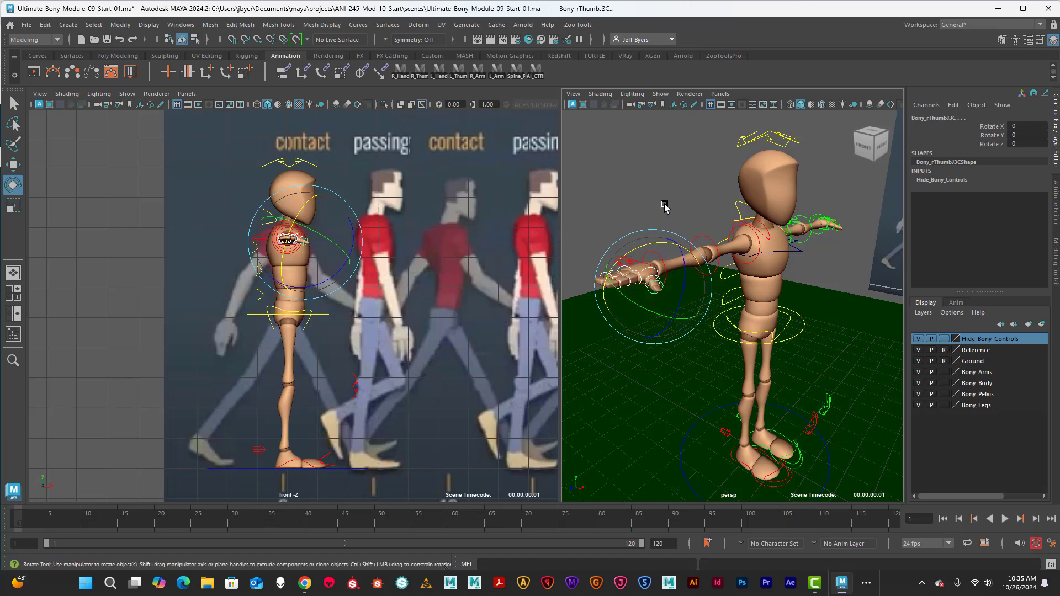
left_click(645, 273)
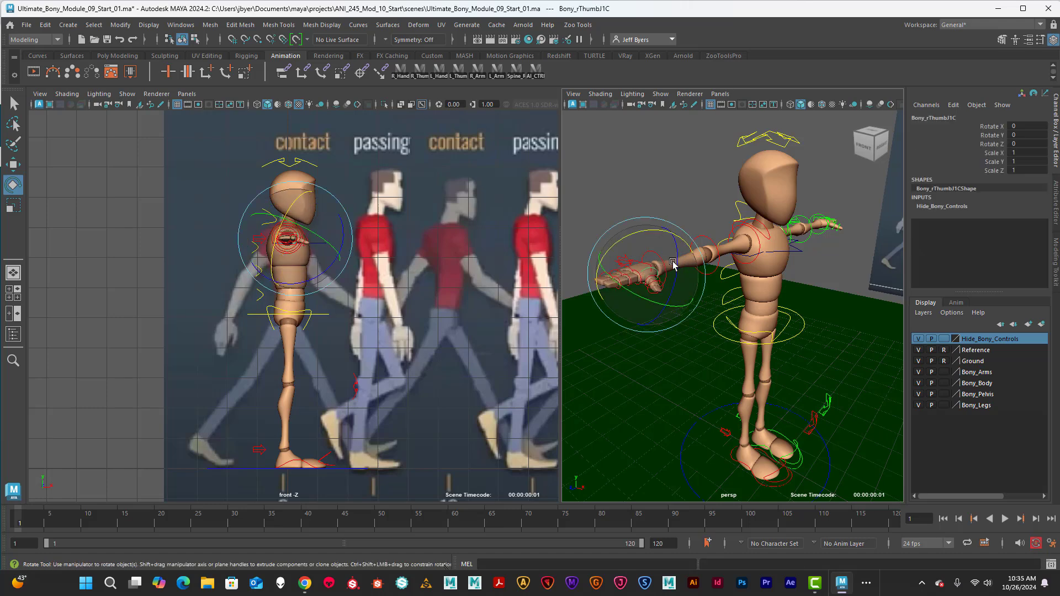
left_click(698, 317)
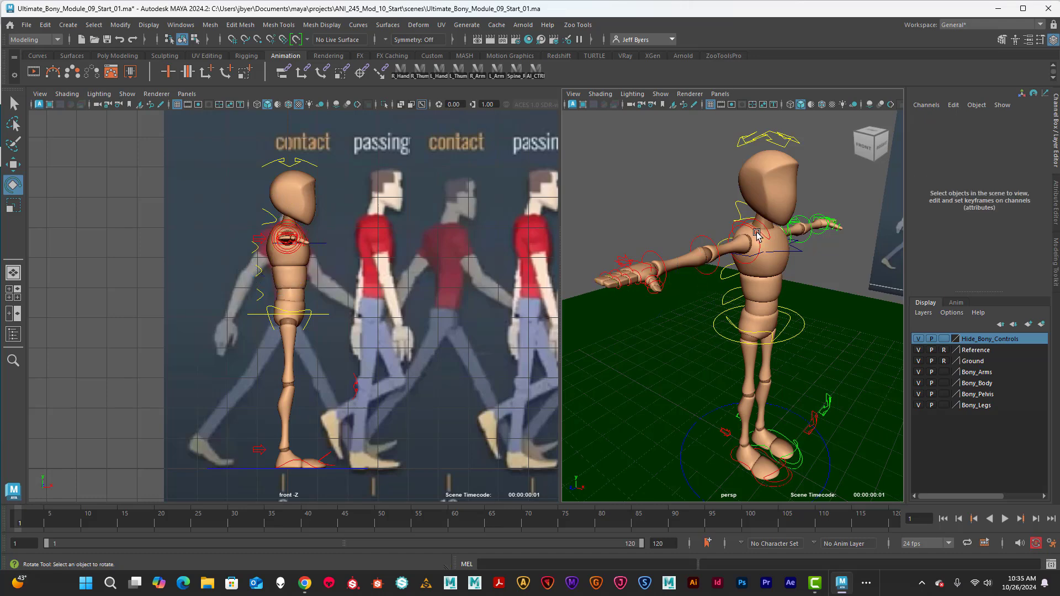
- Select the right arm's shoulder, elbow and wrist FK controls together
left_click(713, 243)
key("q")
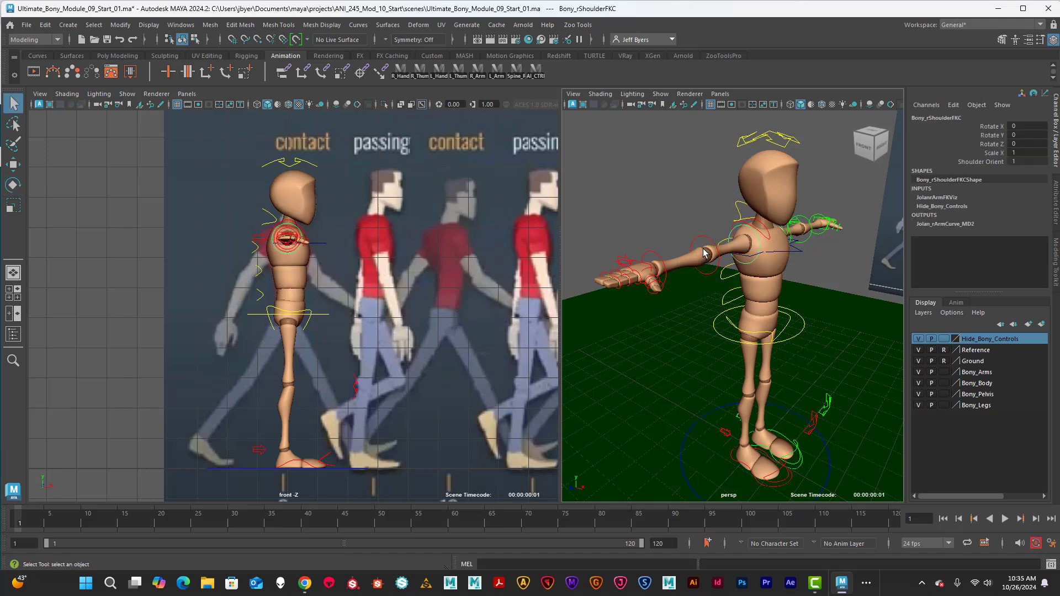
left_click(702, 239, "shift")
left_click(655, 259, "shift")
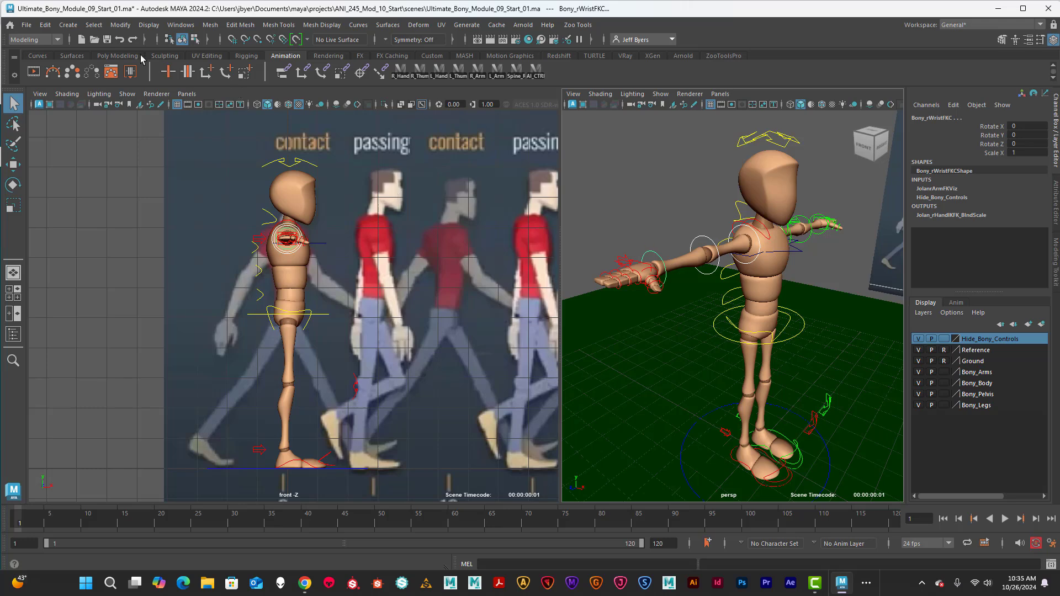
- Open the Create Quick Select Set dialog for the selected arm controls, close it without creating a set and clear the selection
left_click(66, 28)
mouse_move(105, 287)
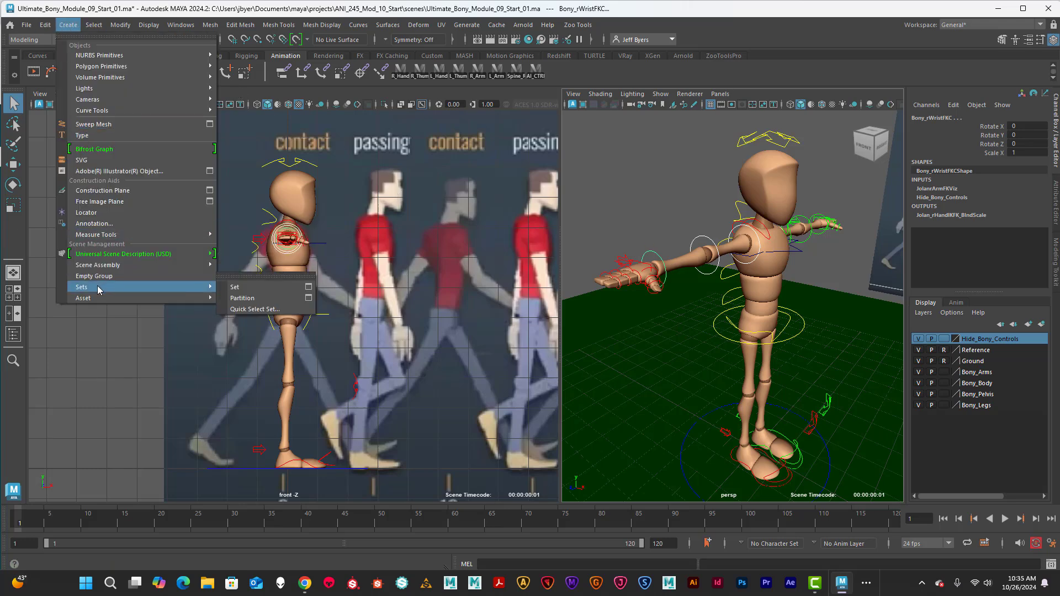
left_click(255, 310)
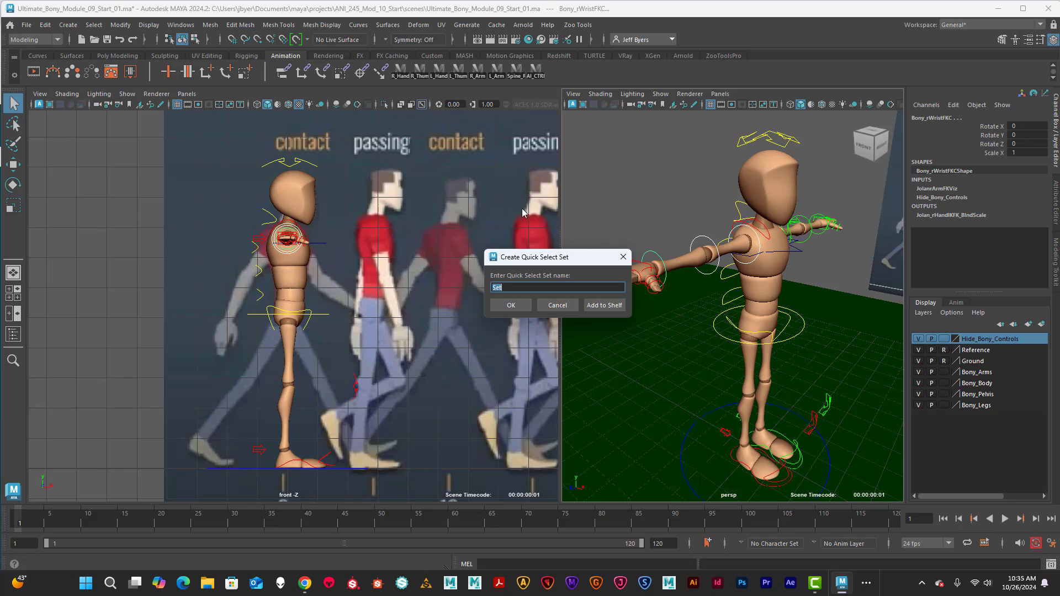
left_click(623, 259)
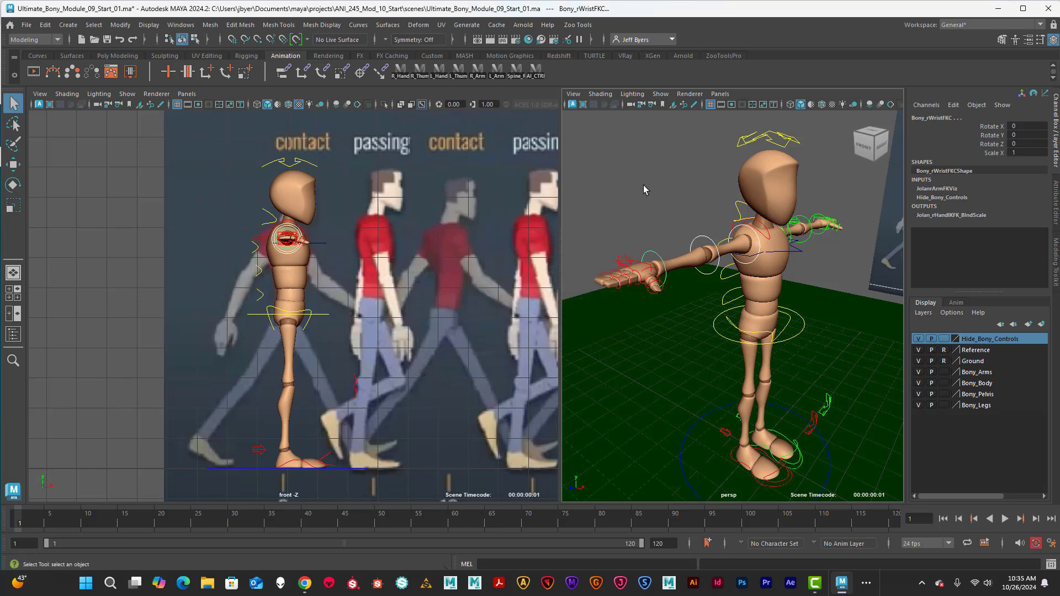
left_click(658, 177)
- Check the list of saved quick select sets and close it without choosing one
mouse_move(665, 209)
left_mouse_down("alt")
mouse_move(655, 208)
mouse_move(683, 218)
mouse_move(659, 210)
left_mouse_up("alt")
scroll(674, 217, "down", 4)
scroll(663, 211, "up", 4)
middle_click_drag(652, 183, 665, 213, "alt")
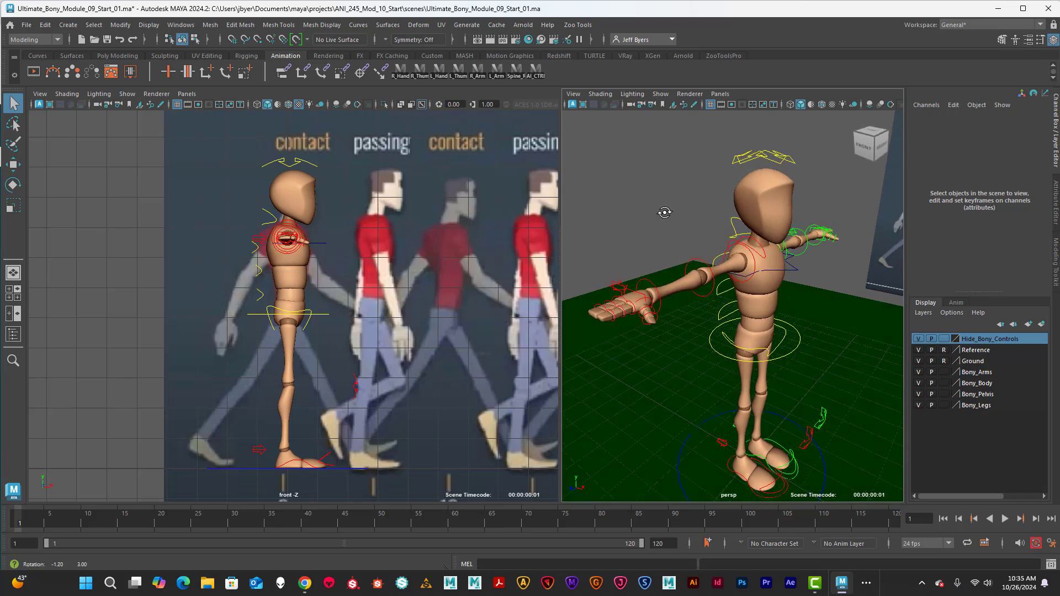
left_click_drag(665, 209, 658, 202, "alt")
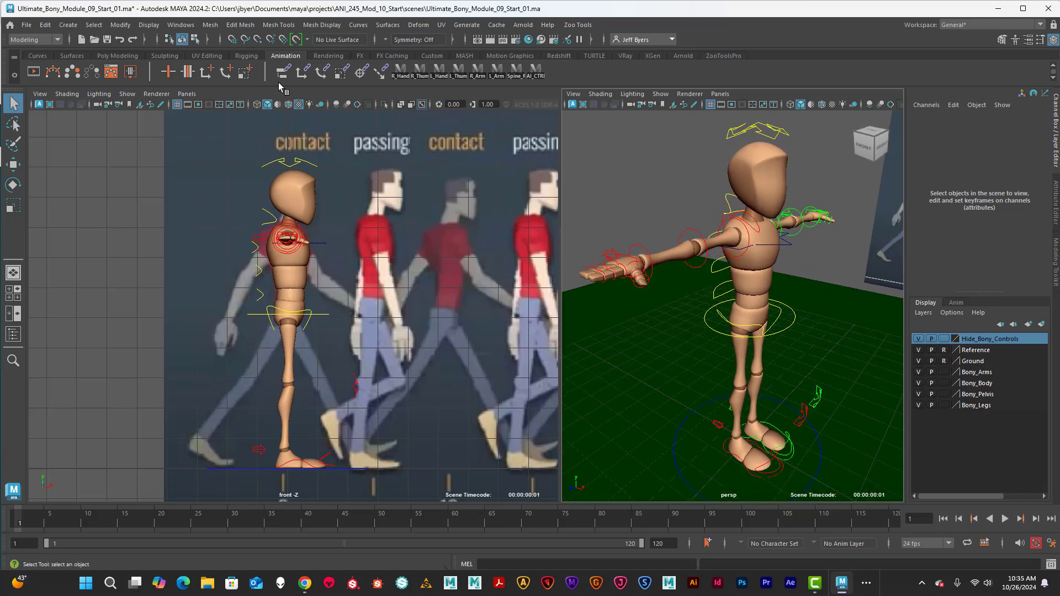
left_click(94, 26)
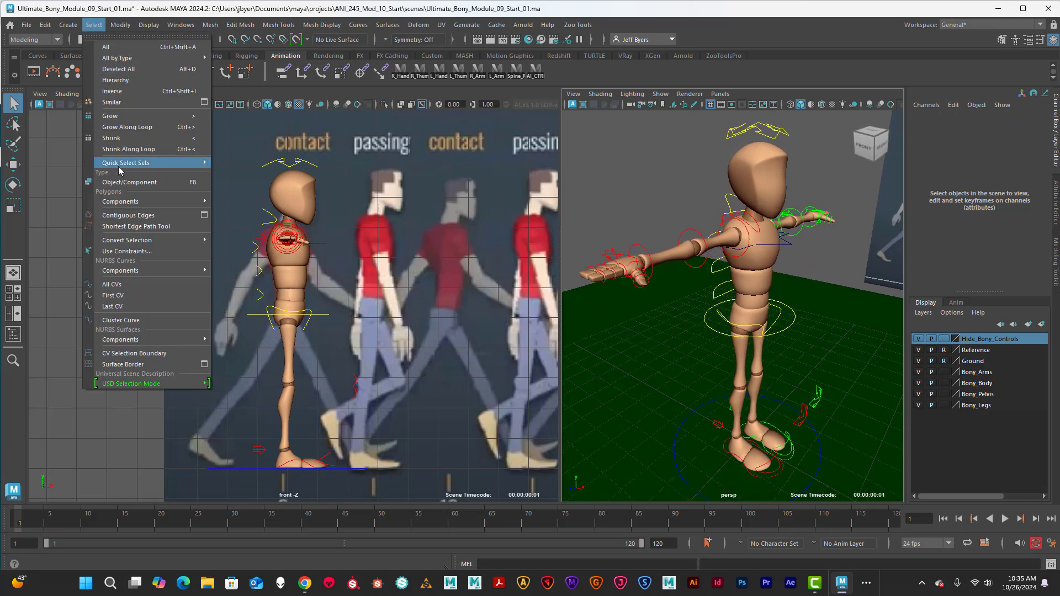
mouse_move(126, 163)
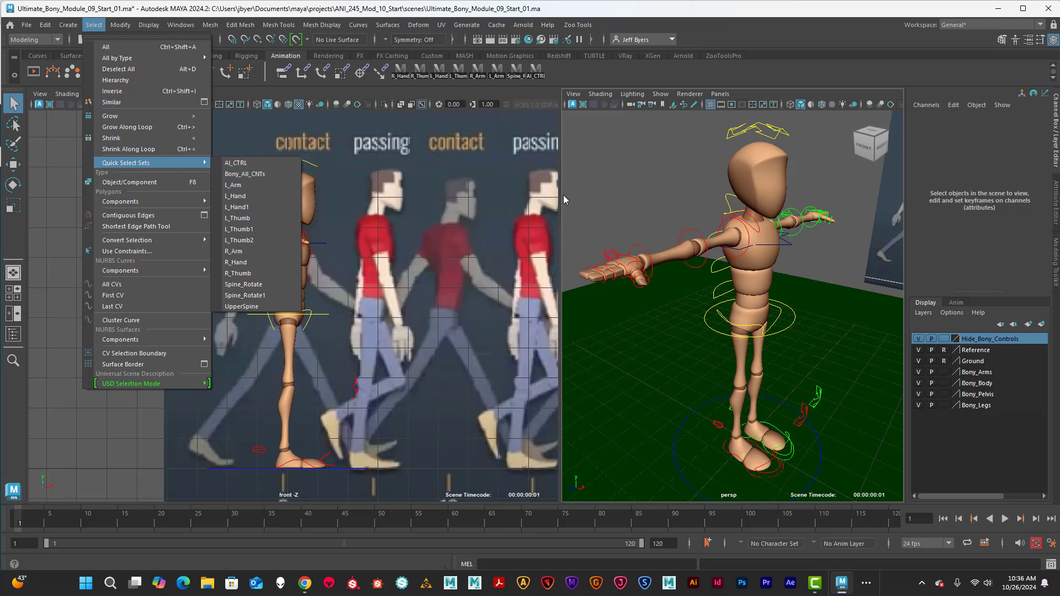
left_click(631, 156)
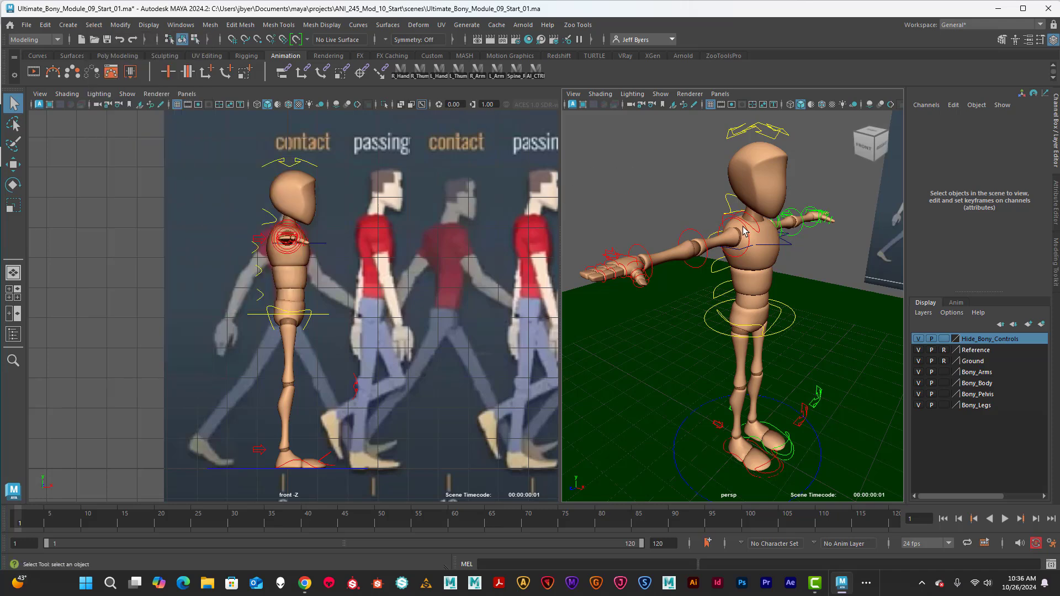
- Frame Bony with the walk cycle reference poses and their frame numbers 0 to 24 in the front view
scroll(770, 209, "down", 5)
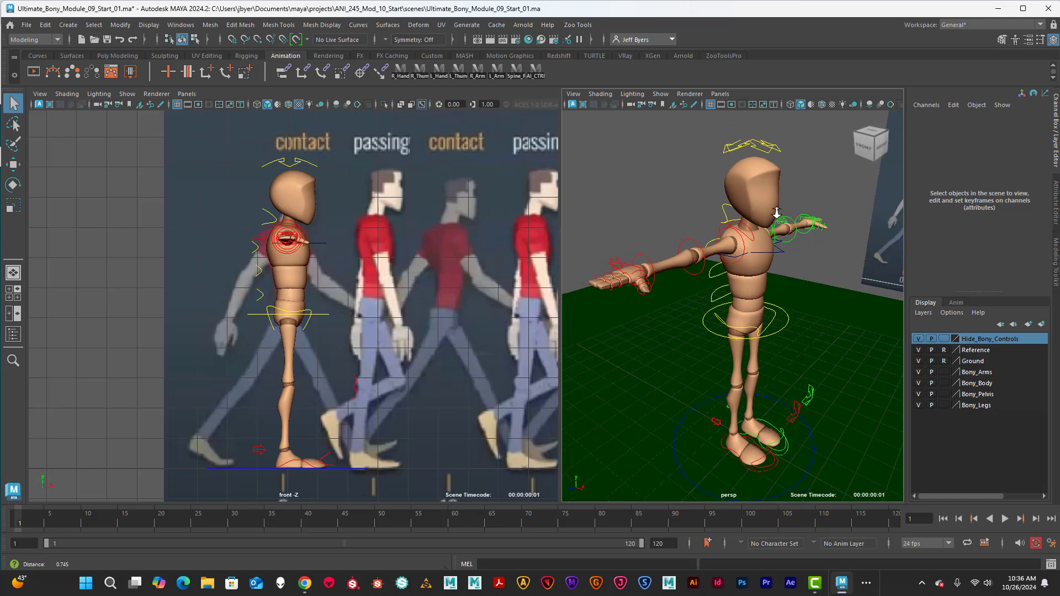
middle_click_drag(773, 212, 766, 199, "alt")
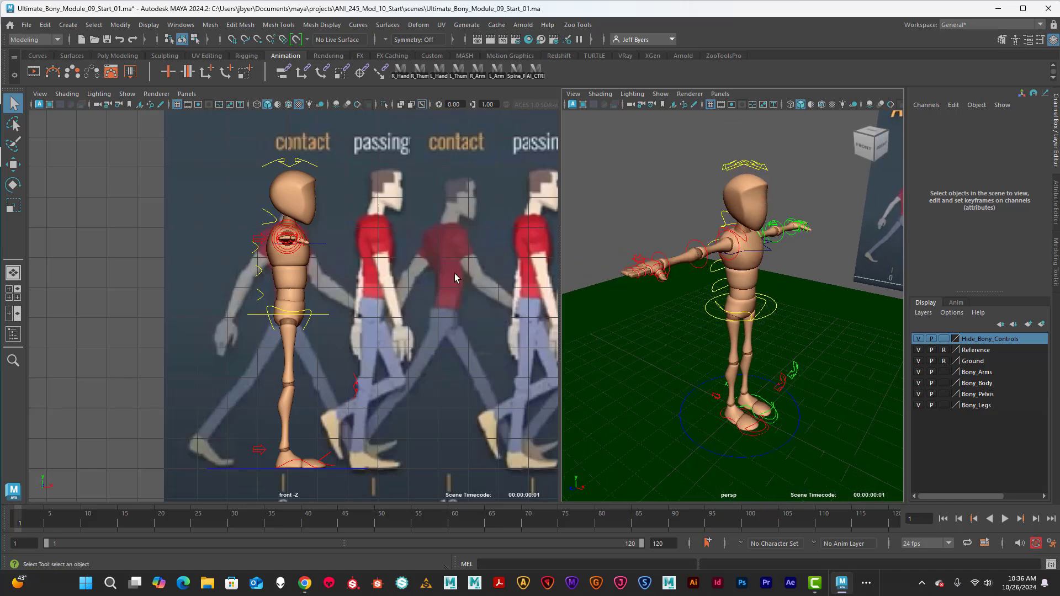
left_click_drag(695, 272, 716, 272, "alt")
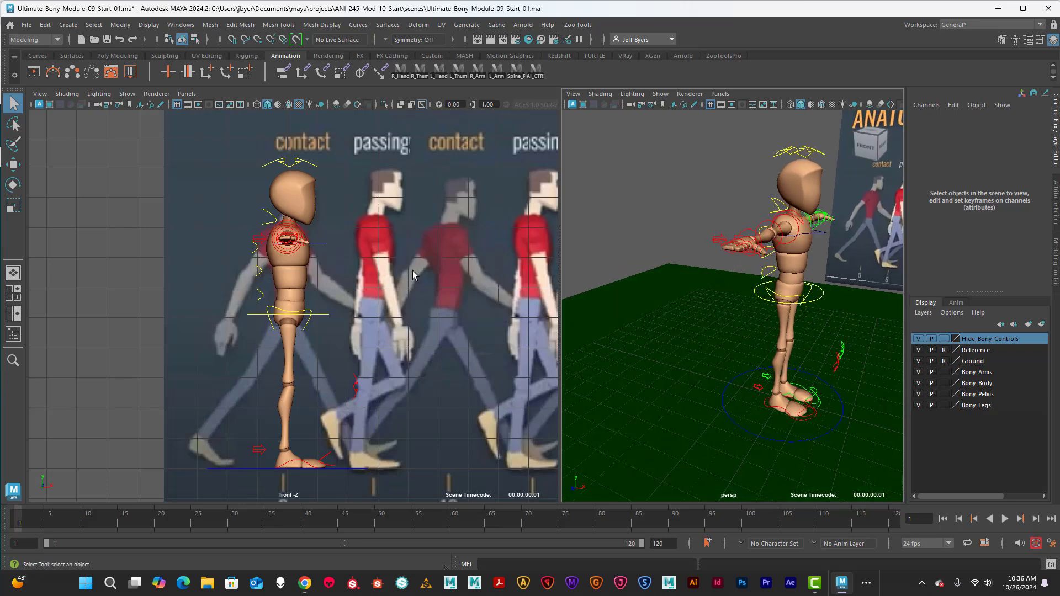
middle_click_drag(408, 269, 379, 276, "alt")
scroll(381, 274, "down", 2)
scroll(387, 276, "up", 1)
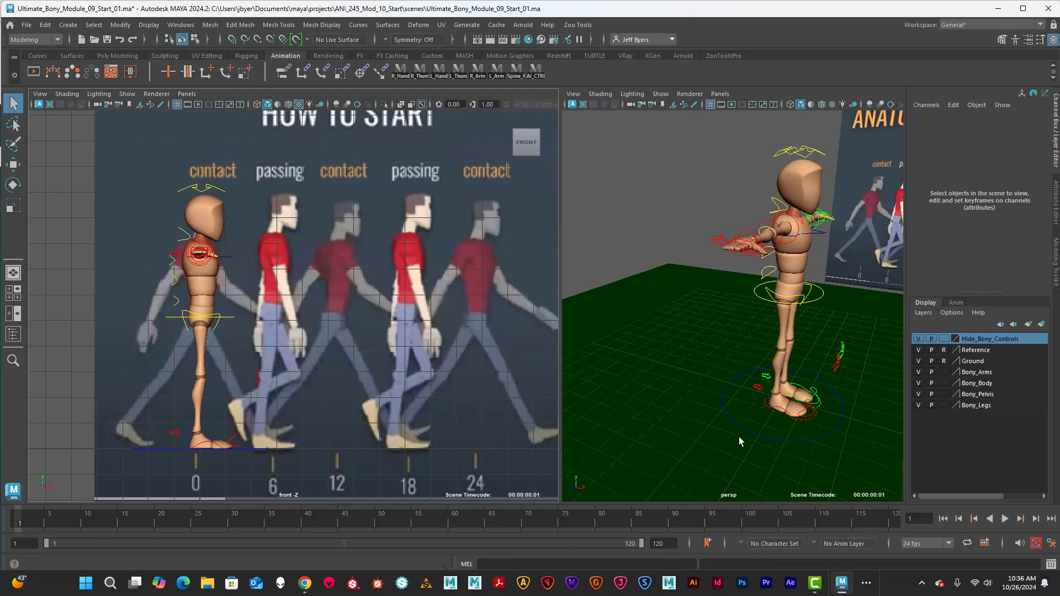
- Open the Time Slider preferences and check the playback speed options, keeping 24 fps x 1
left_click(1051, 543)
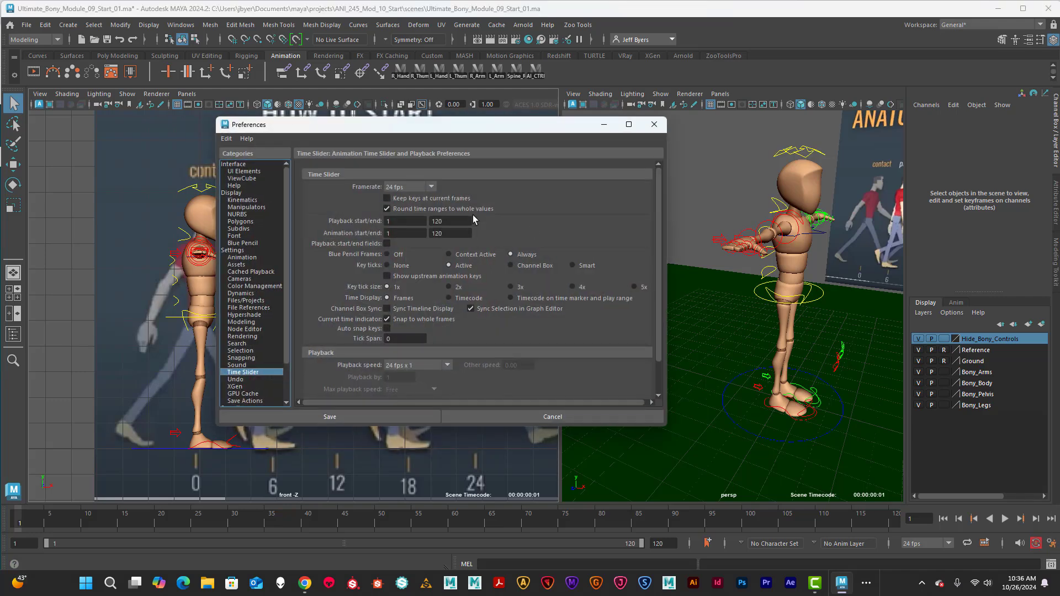
left_click_drag(380, 128, 394, 121)
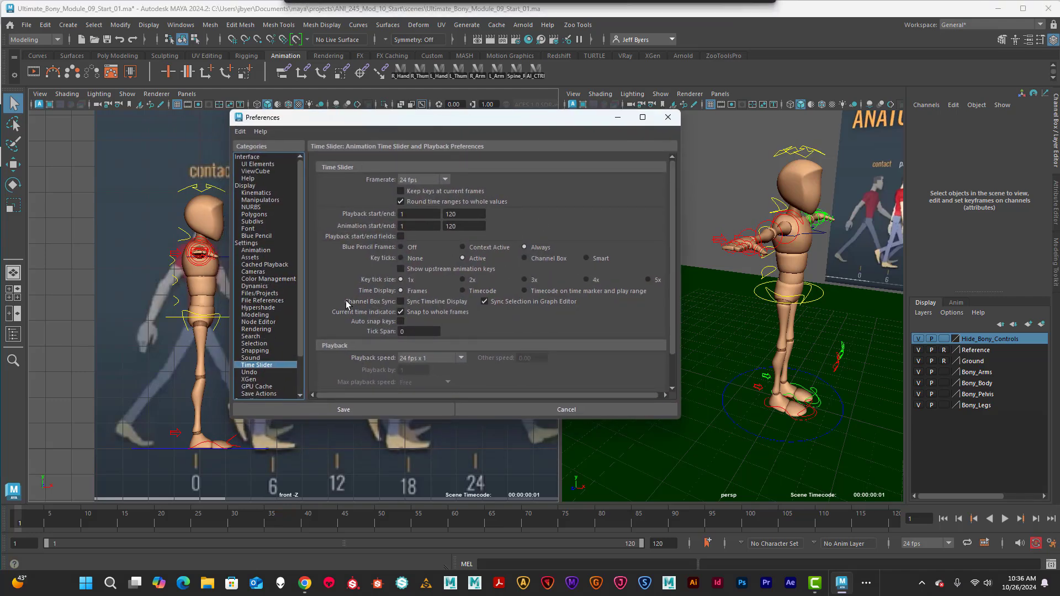
left_click(461, 358)
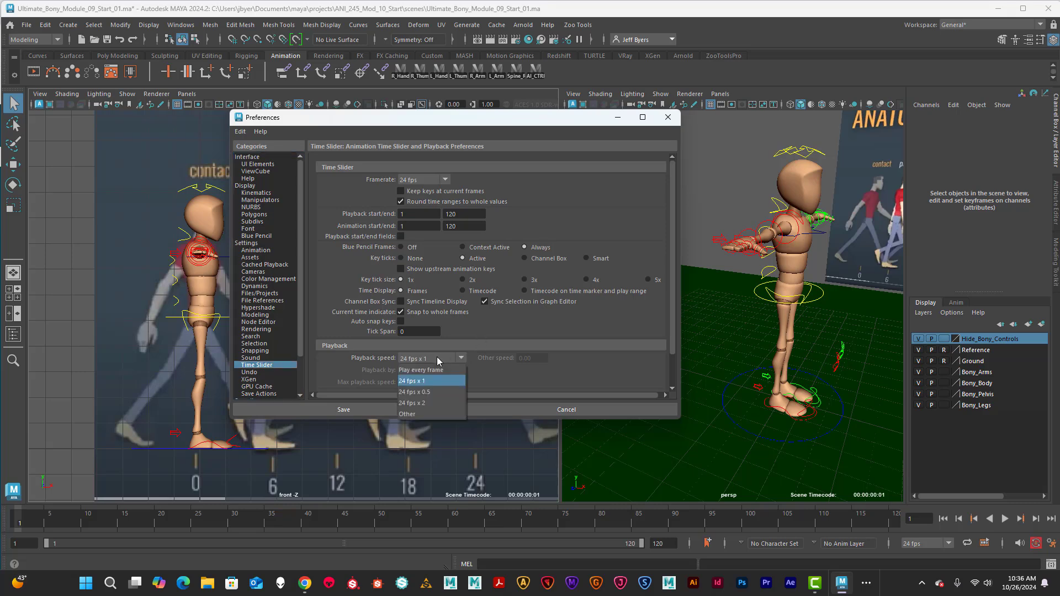
left_click(563, 364)
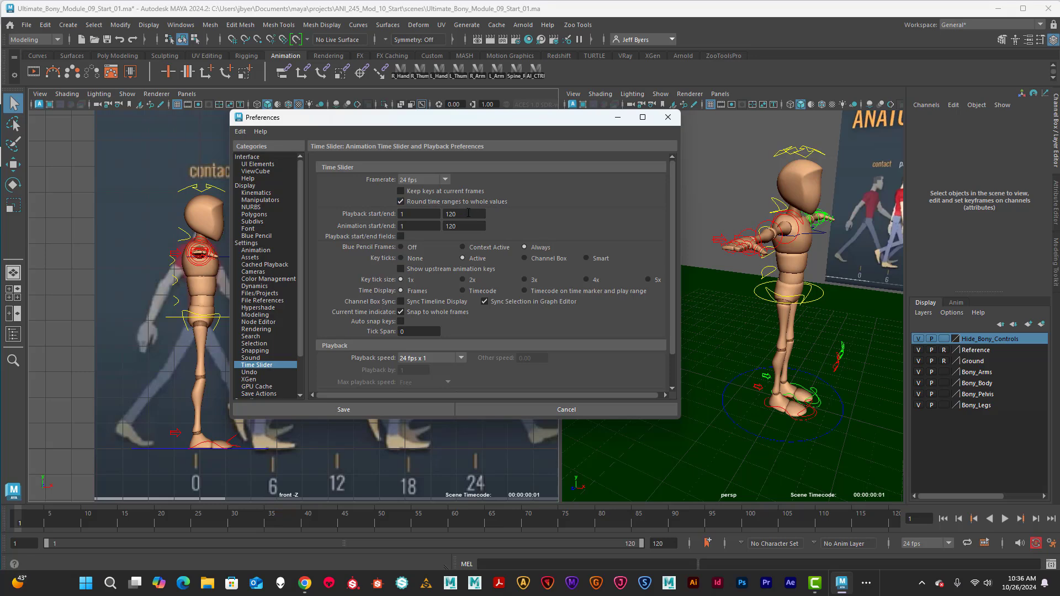
- Set both the playback range and the animation range to start at frame 0 and end at frame 24
double_click(449, 214)
double_click(401, 213)
type("0")
key("Tab")
type("24")
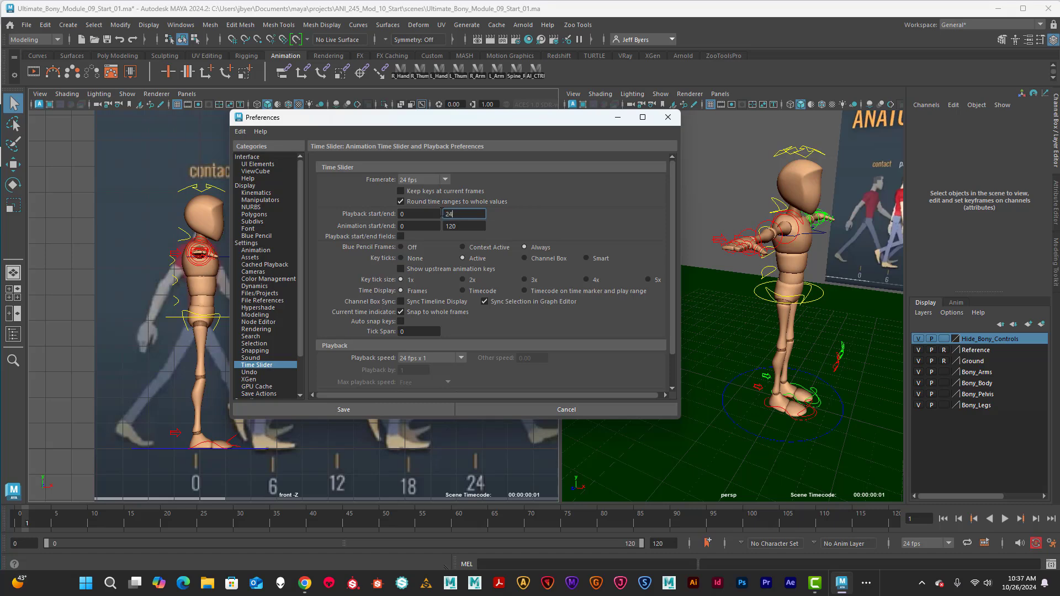
key("Return")
double_click(402, 226)
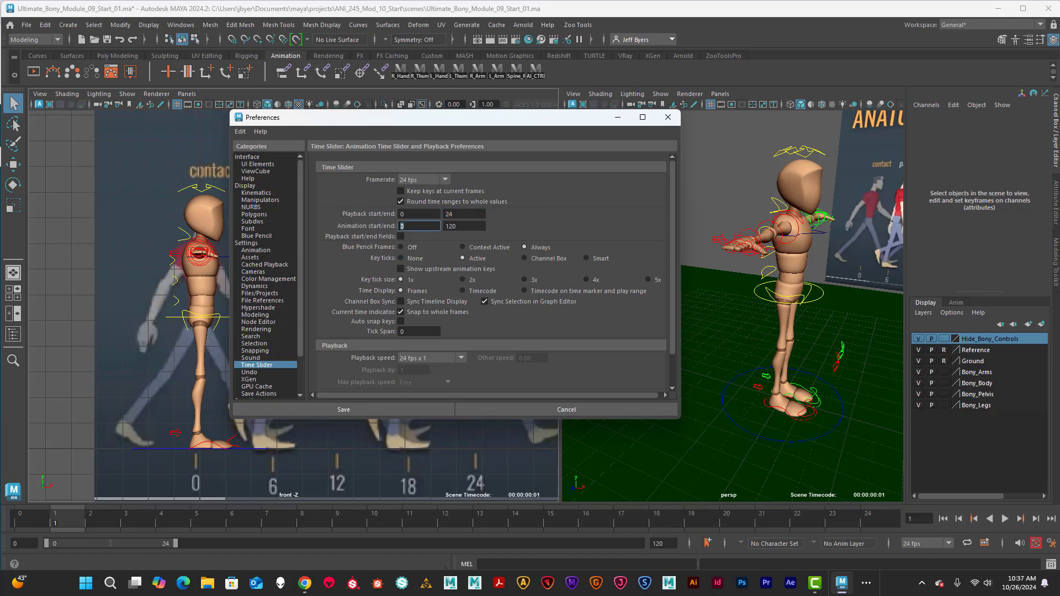
double_click(457, 227)
type("24")
key("Return")
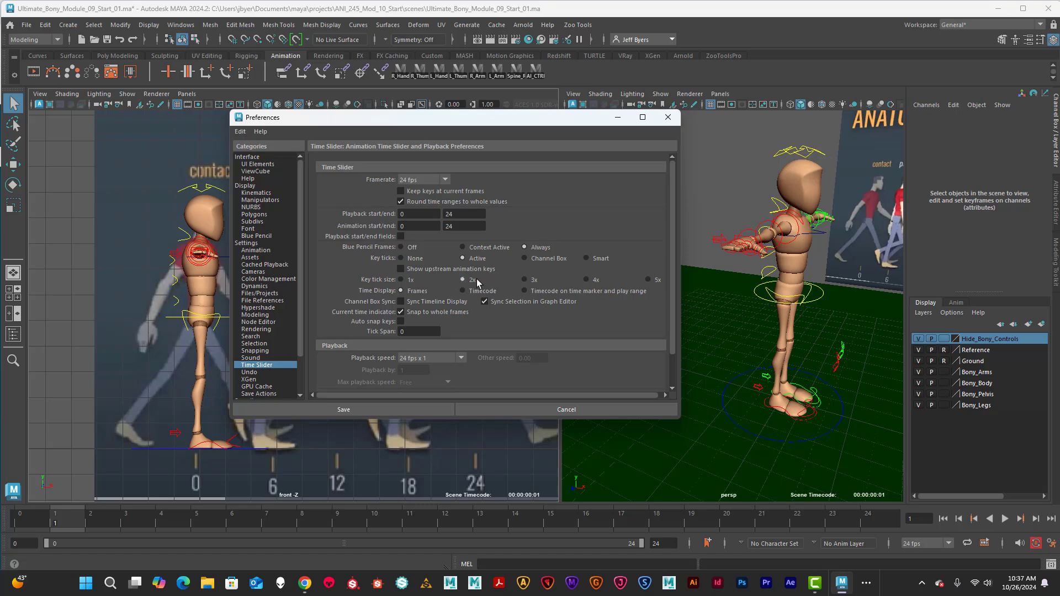
- Try several key tick sizes for the time slider and set the size to 3x
left_click(524, 280)
left_click(651, 280)
left_click(401, 279)
left_click(524, 280)
left_click(525, 280)
- Review the Animation preferences, from auto key and the default tangent weight options to the graph editor, rigging and camera sequencer settings
left_click(258, 252)
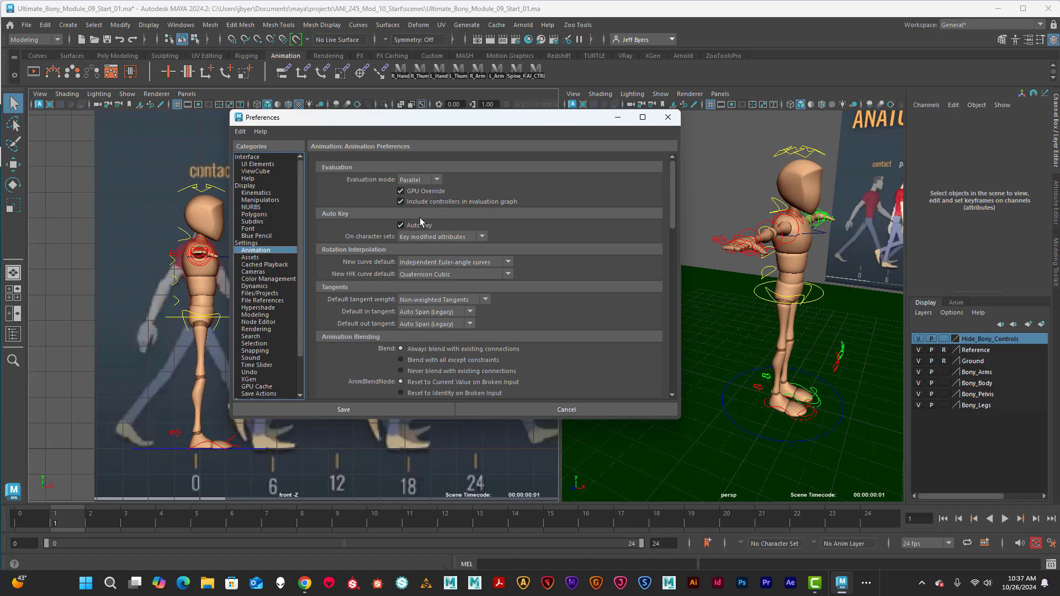
left_click(457, 300)
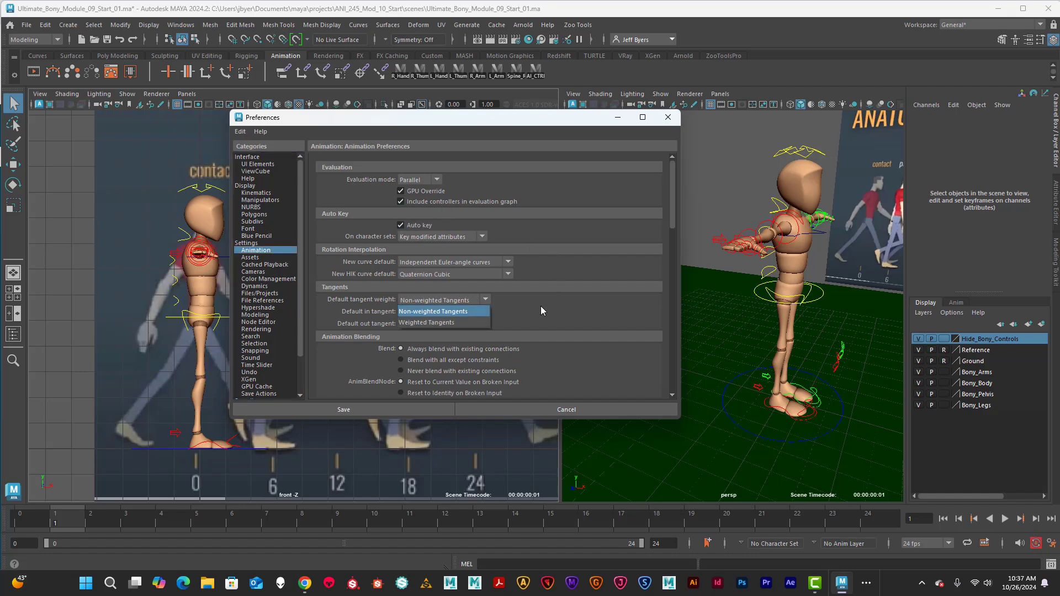
left_click(542, 306)
left_click(450, 299)
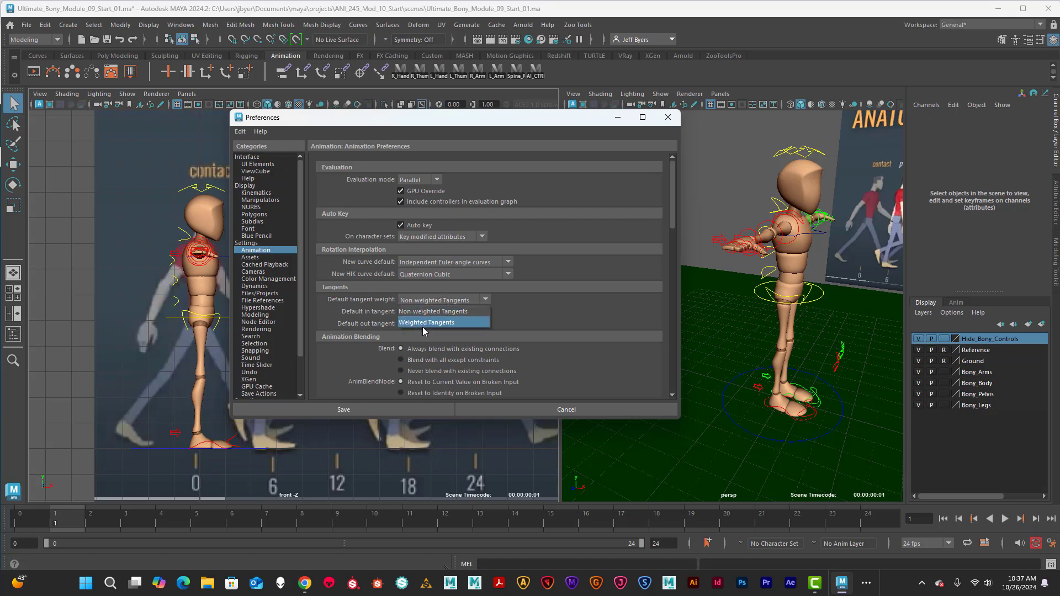
left_click(539, 309)
scroll(541, 307, "down", 3)
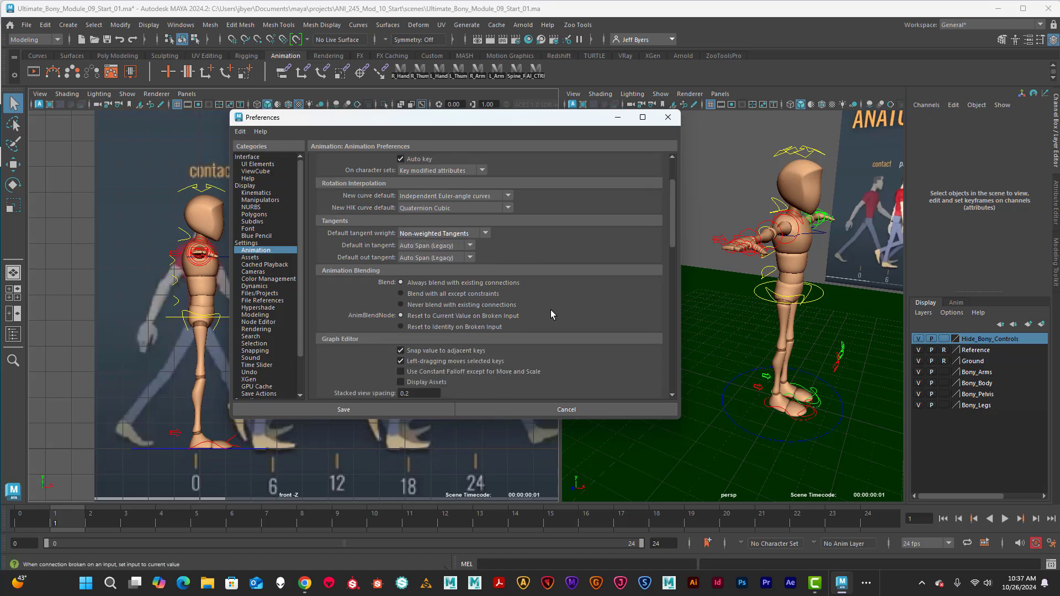
scroll(568, 306, "down", 10)
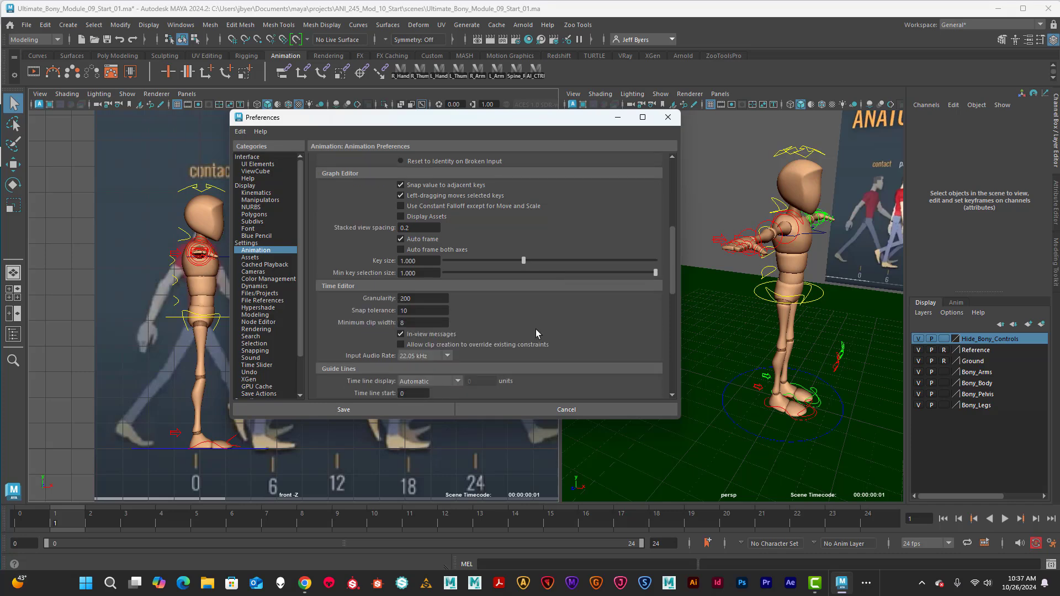
scroll(529, 335, "down", 2)
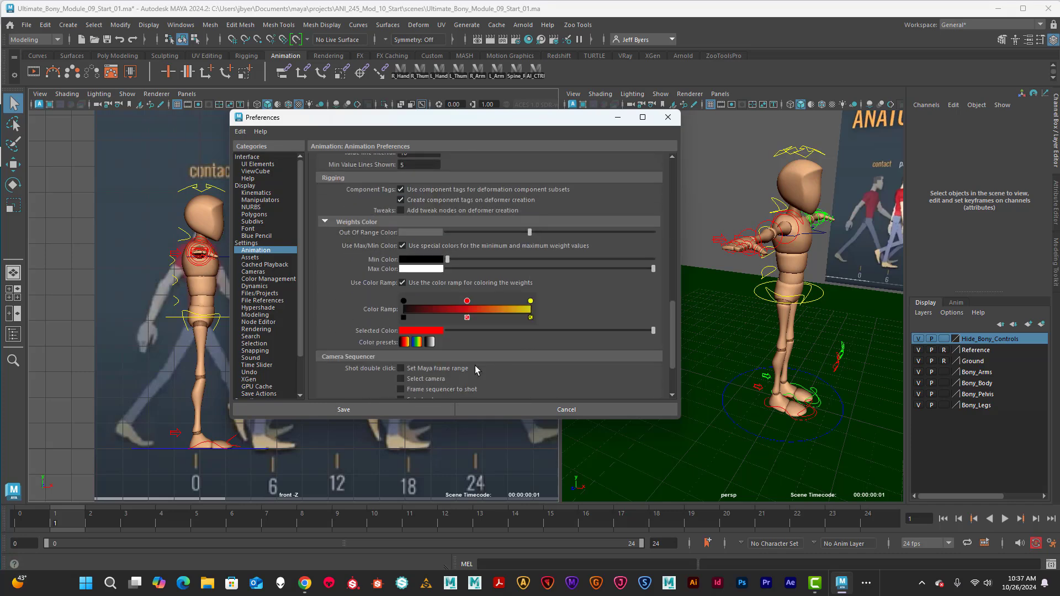
scroll(453, 353, "up", 15)
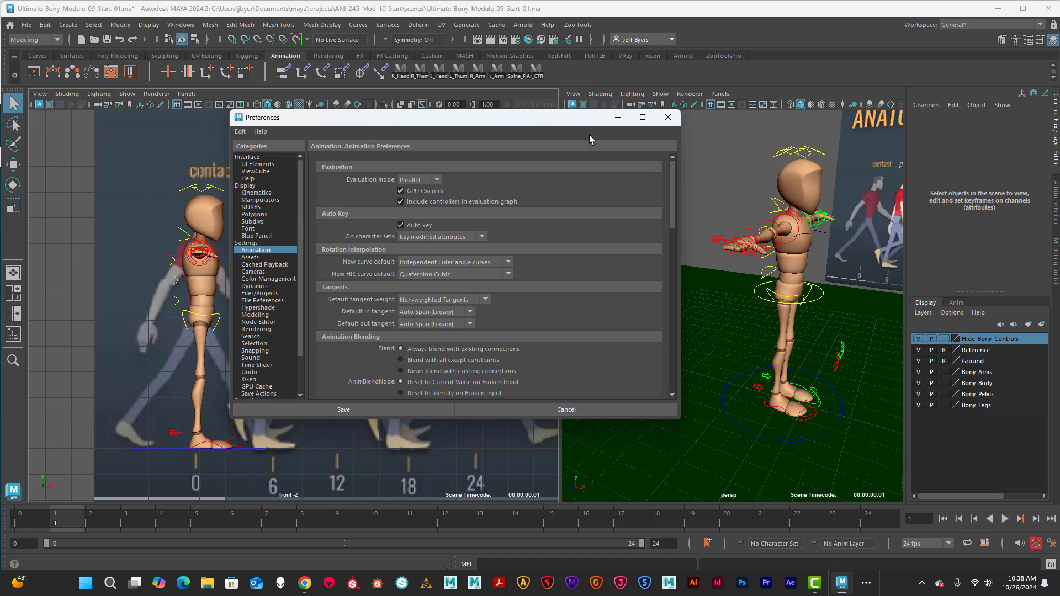
- Save the preferences and move the current time to frame 0
left_click(346, 411)
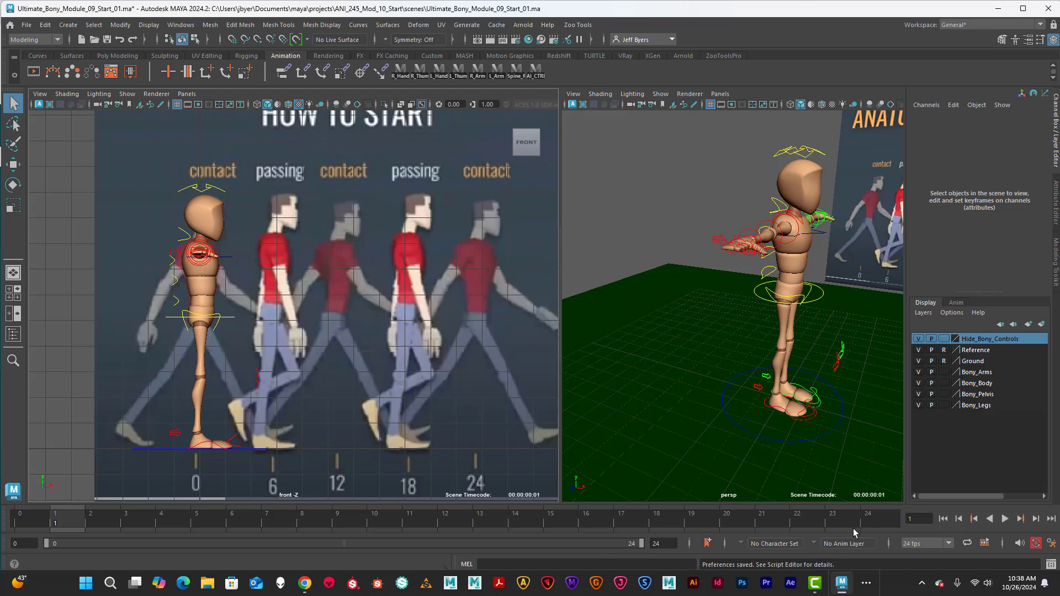
left_click_drag(75, 513, 22, 516)
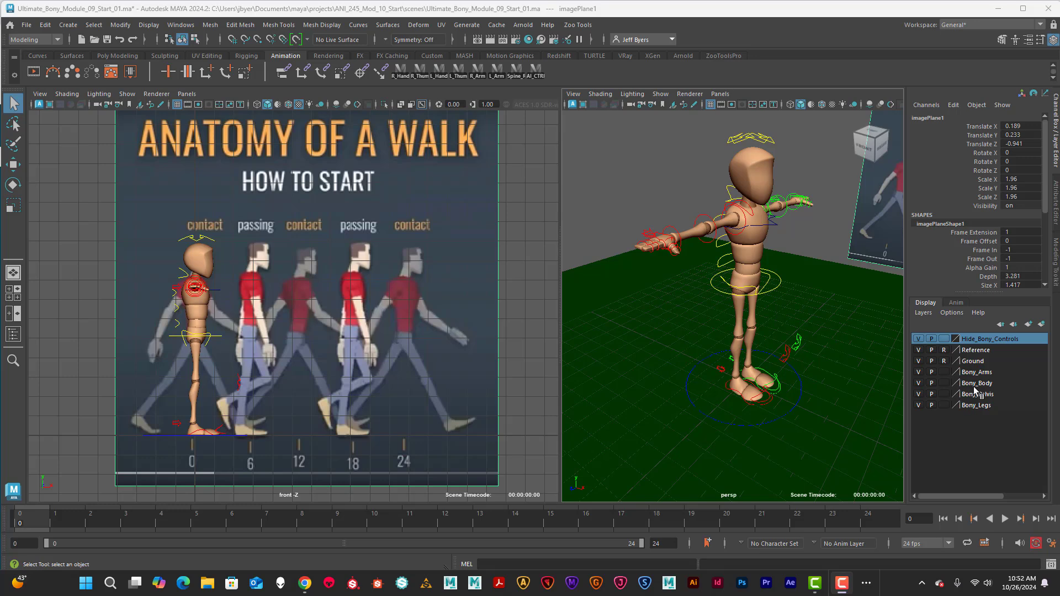
- Hide and reshow the Bony_Legs, Bony_Pelvis, Bony_Body and Bony_Arms layers to check which body parts each one holds
left_click(919, 406)
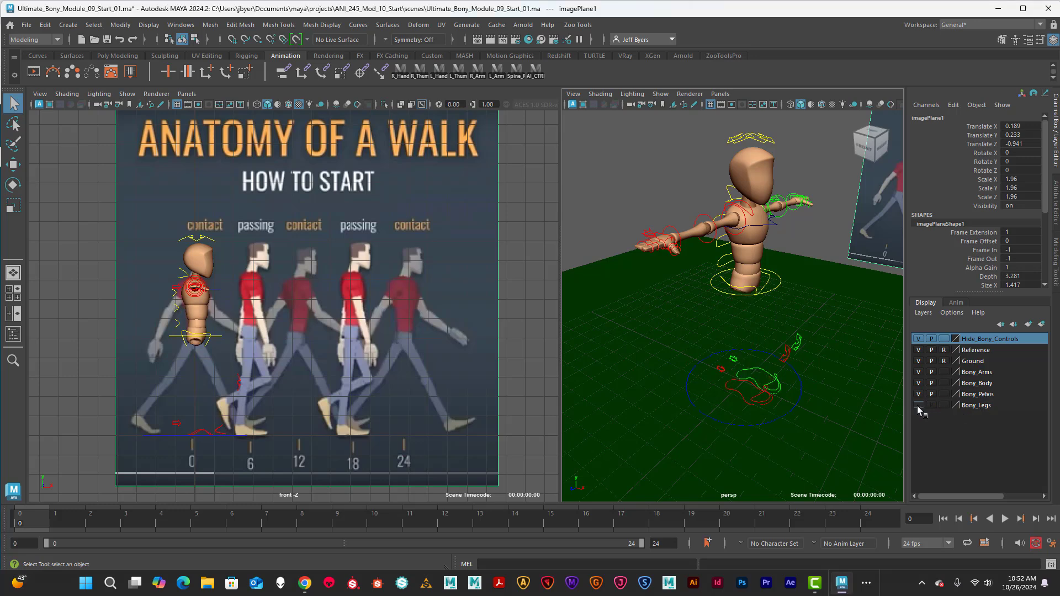
left_click(918, 405)
left_click(919, 395)
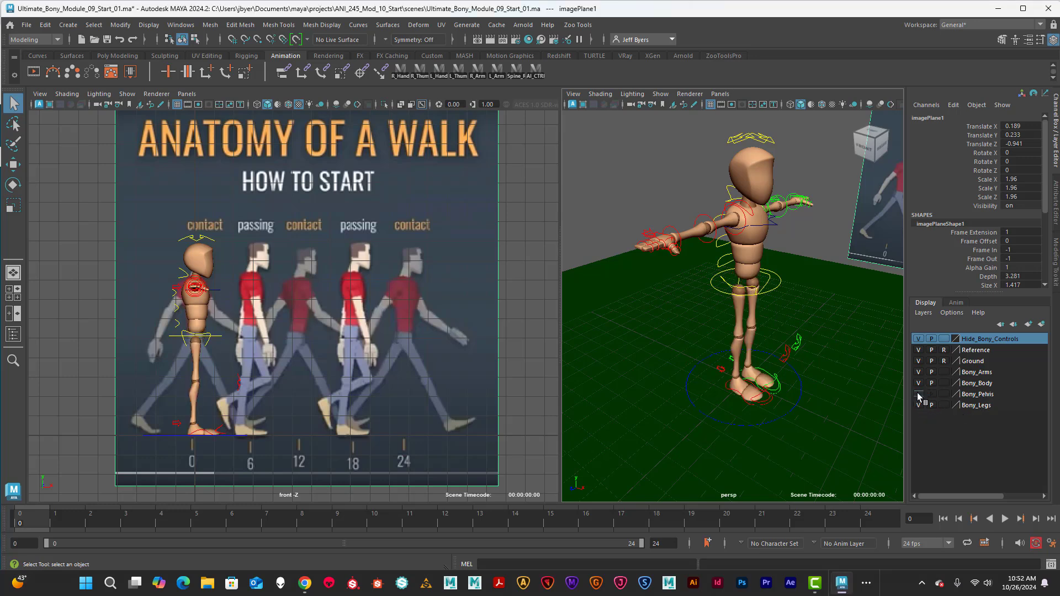
left_click(918, 394)
left_click(918, 383)
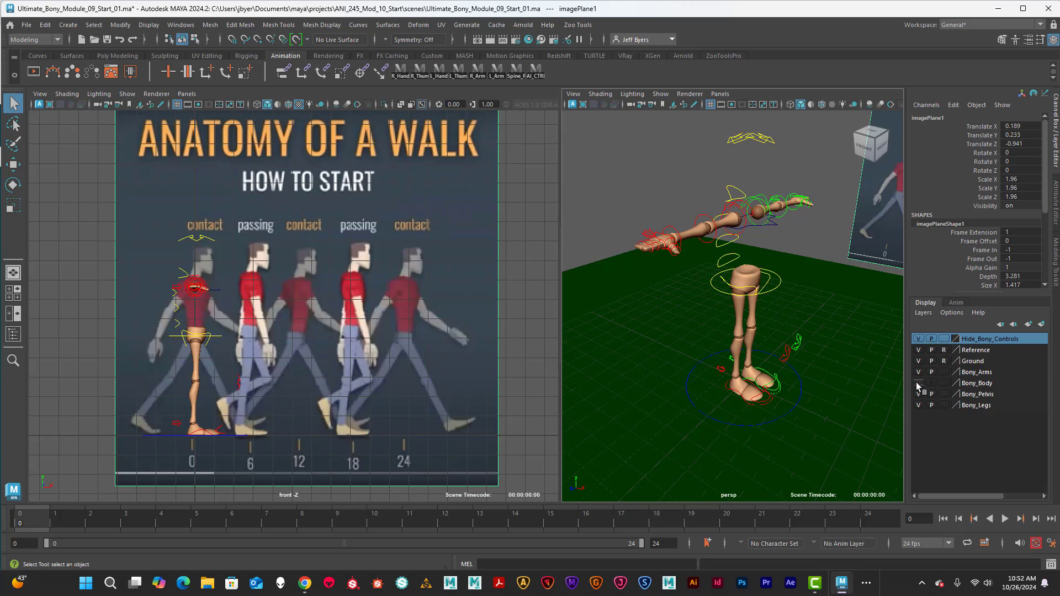
left_click(918, 383)
left_click(918, 372)
left_click(918, 383)
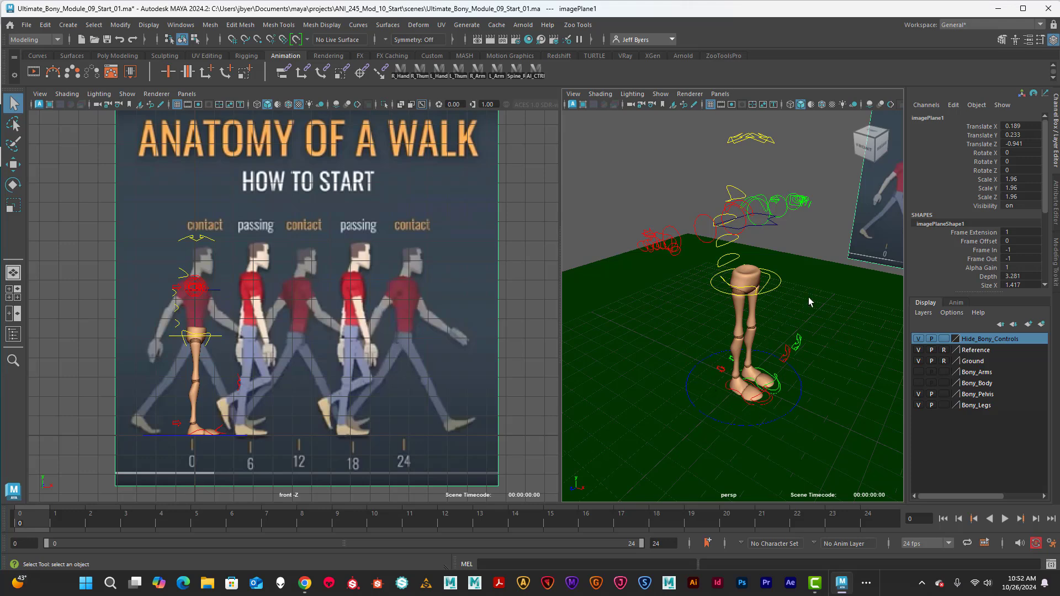
left_click(918, 383)
left_click(919, 372)
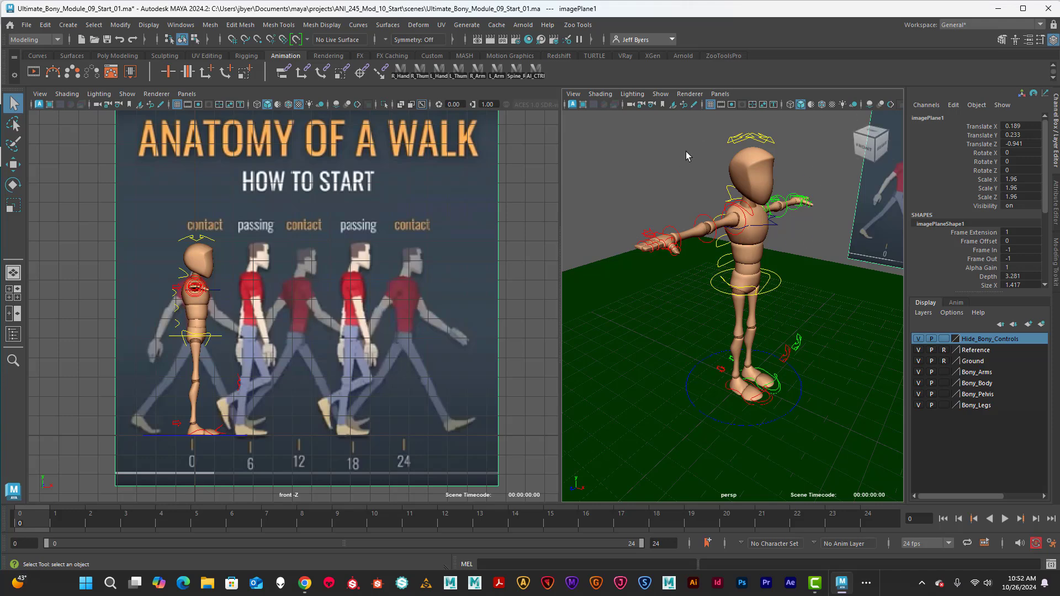
- Inspect the channels of Bony's root, right foot IK and right knee IK controls, and clear the selection
left_click(778, 287)
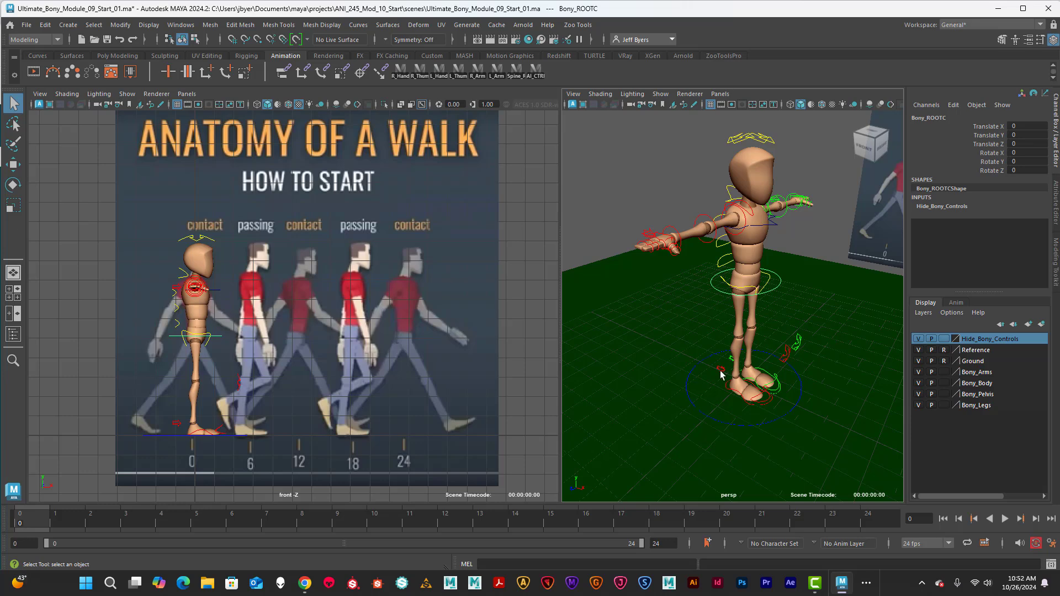
left_click(747, 394)
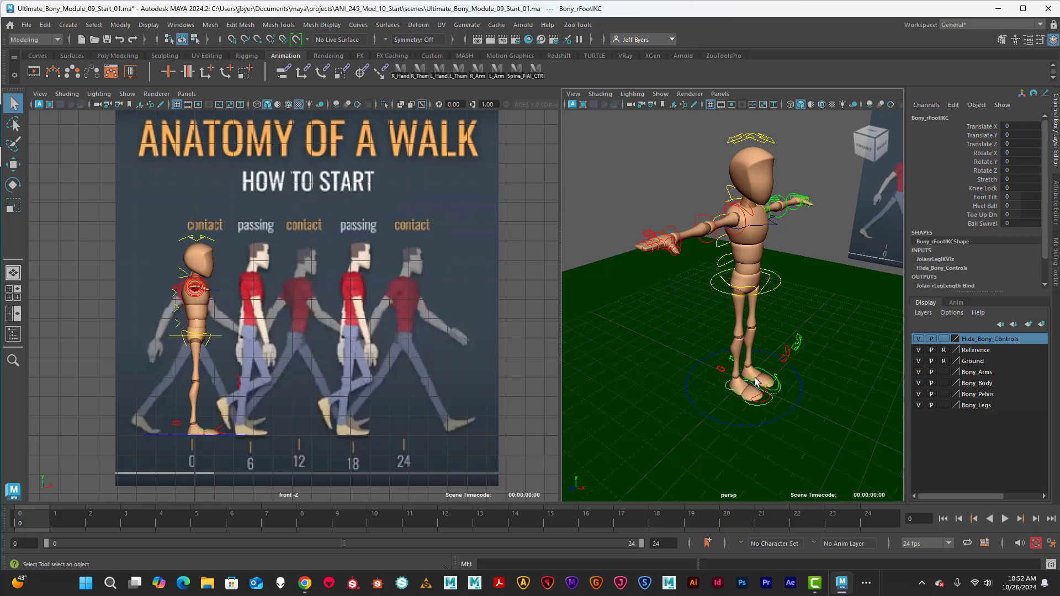
left_click(799, 345)
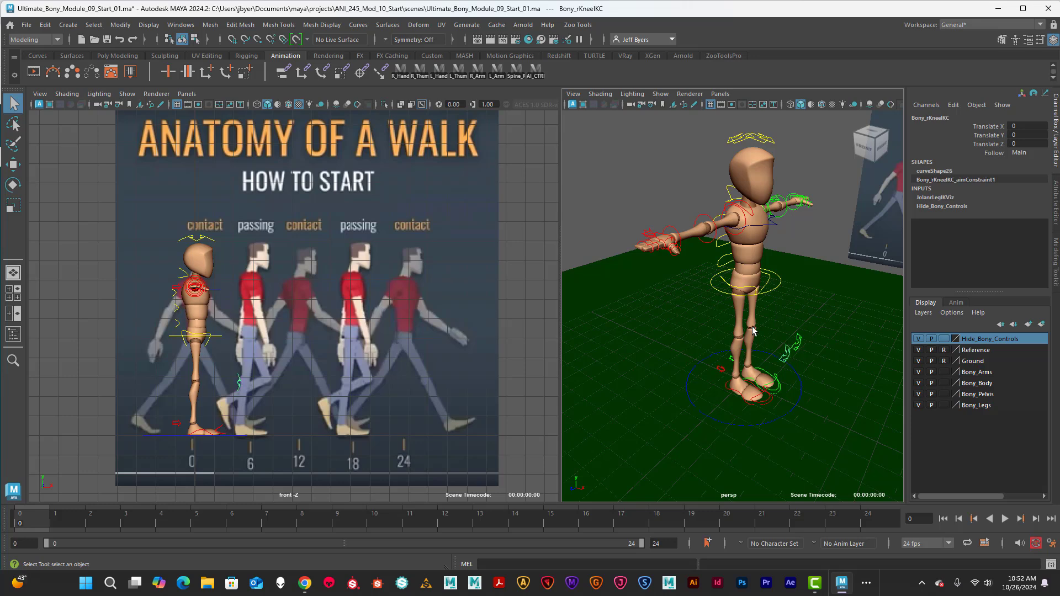
left_click(773, 292)
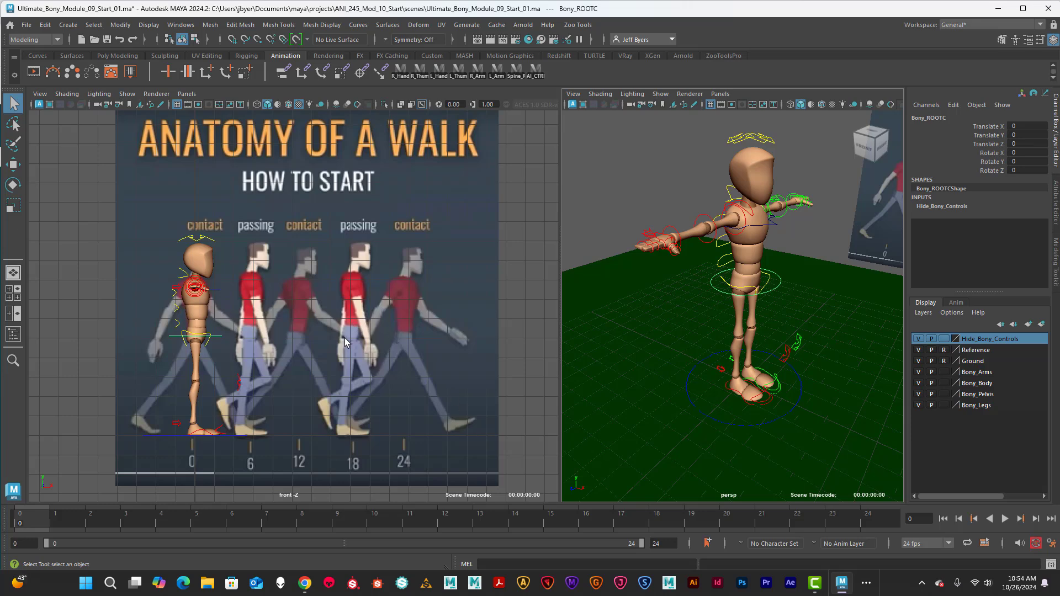
left_click(766, 397)
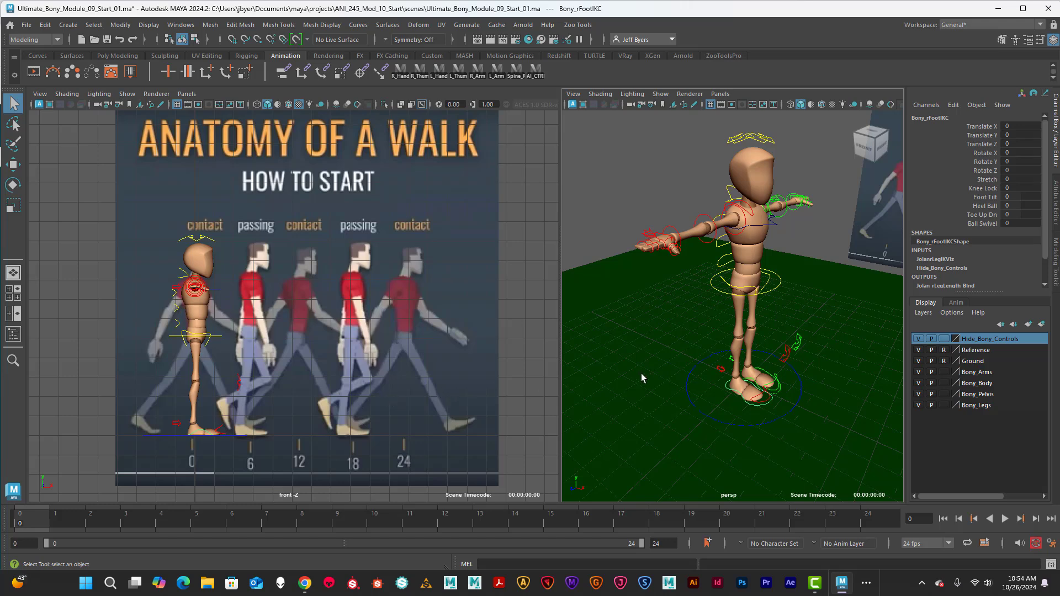
left_click(816, 246)
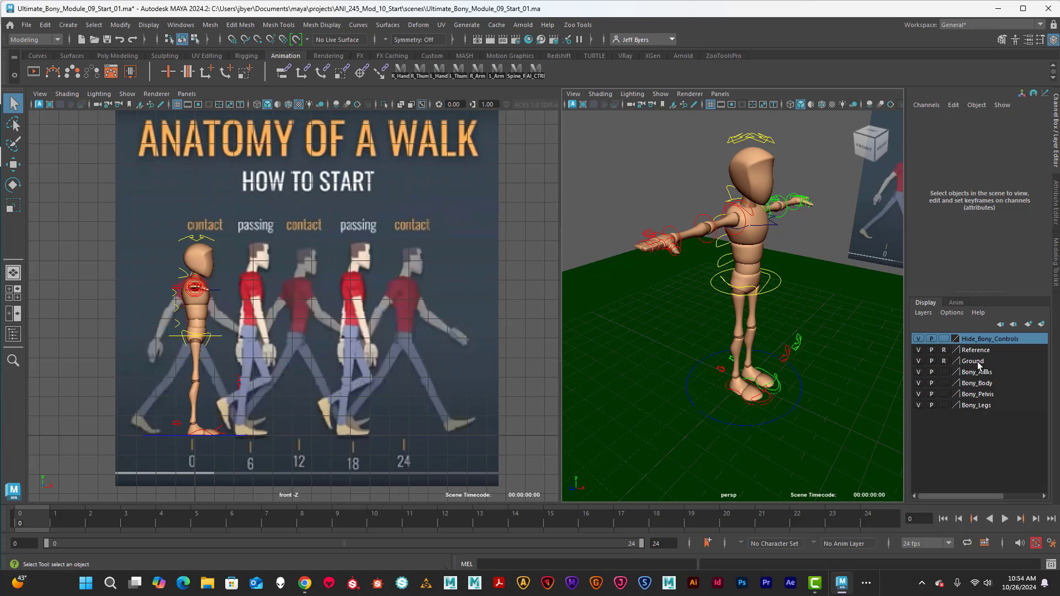
- Check the Ground layer by switching its visibility off and on
left_click(919, 361)
left_click(919, 361)
left_click(919, 361)
left_click(918, 361)
- Check the Reference layer's display types with the image plane selected, return the layer to reference mode and clear the selection
left_click(944, 350)
left_click(874, 227)
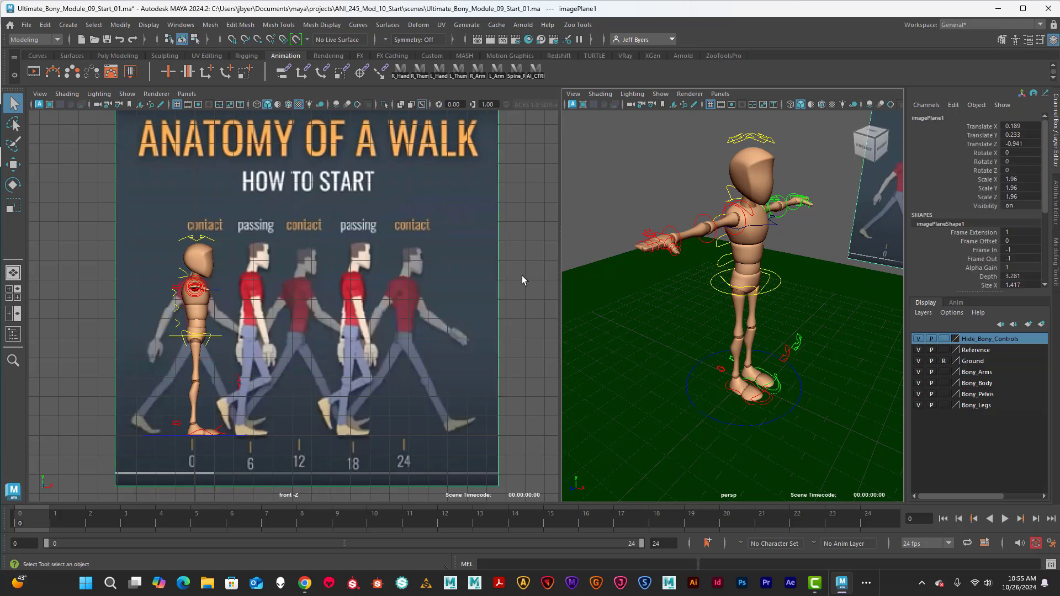
left_click(944, 350)
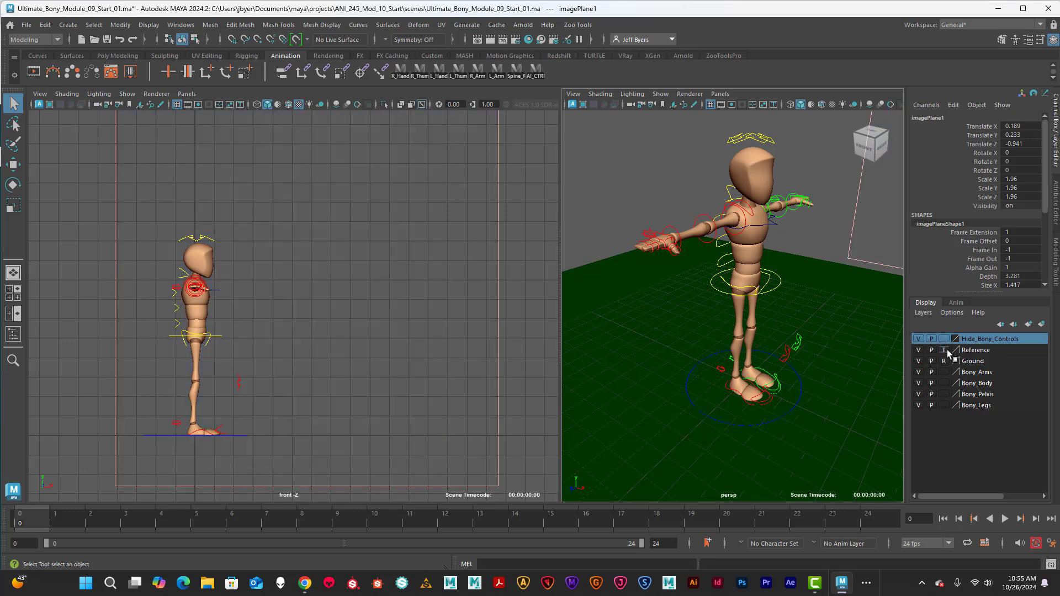
left_click(945, 350)
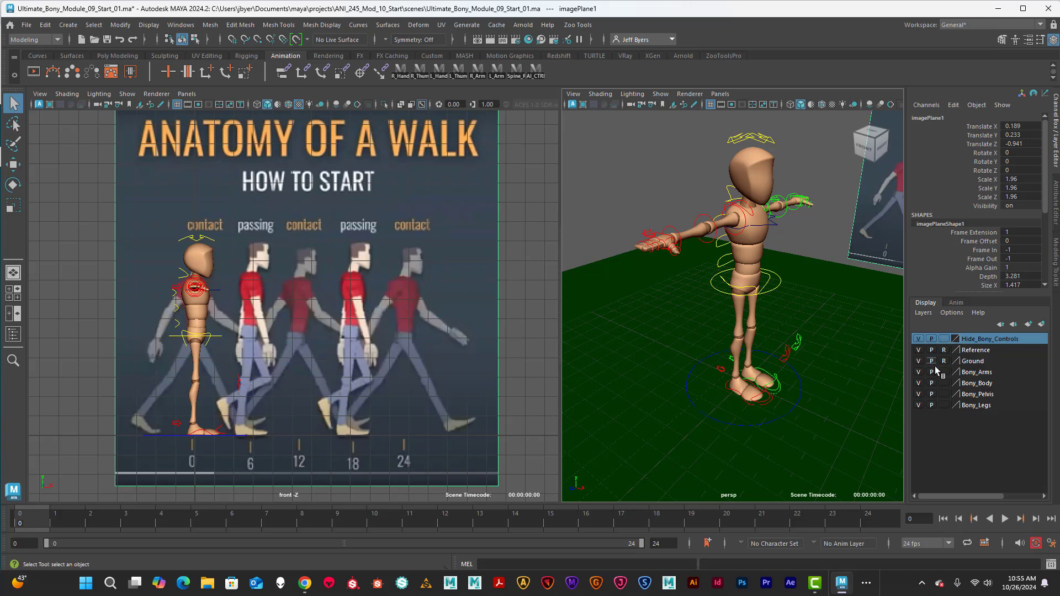
left_click(820, 297)
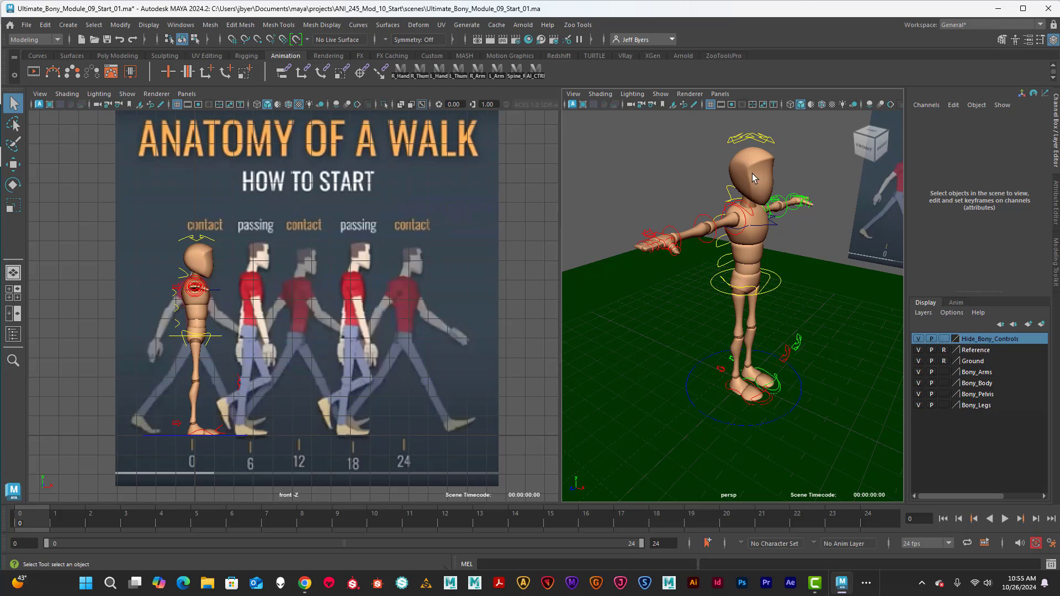
- Switch the Hide_Bony_Controls layer off and on repeatedly to check Bony without its rig controls, leaving the controls shown
left_click(918, 338)
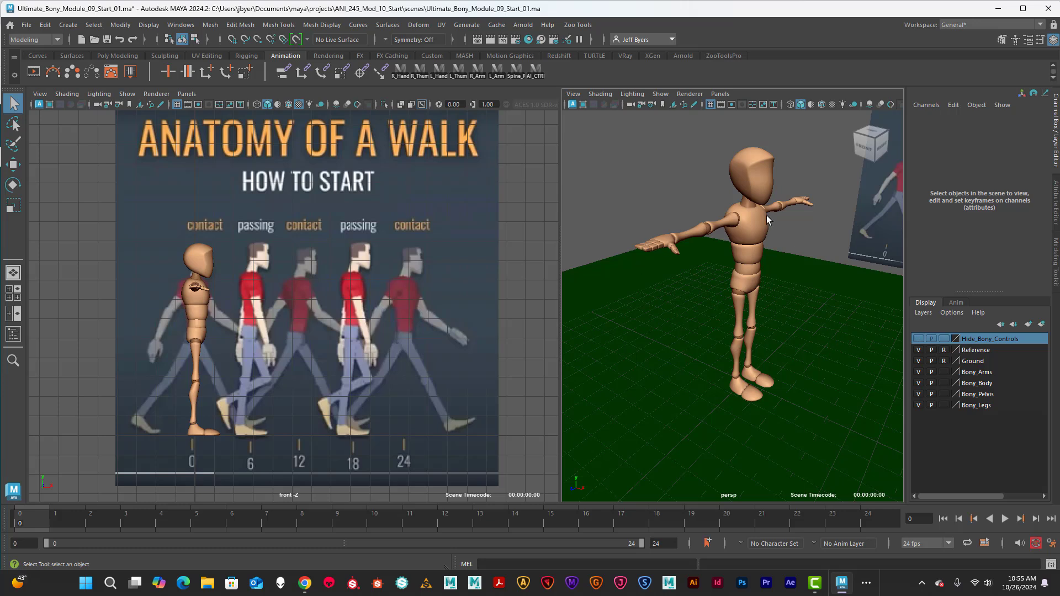
left_click(919, 339)
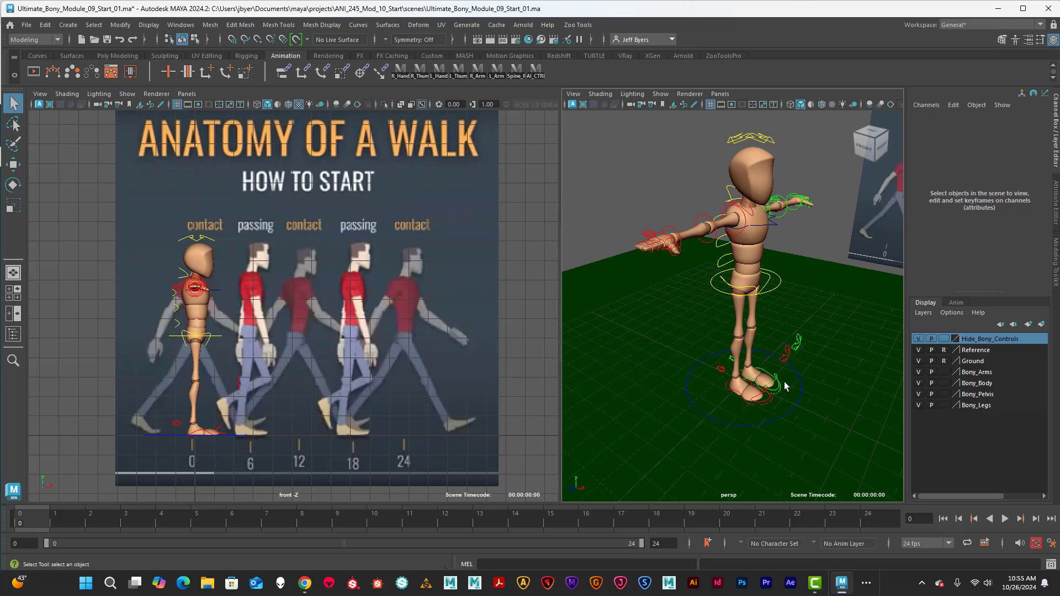
left_click(919, 339)
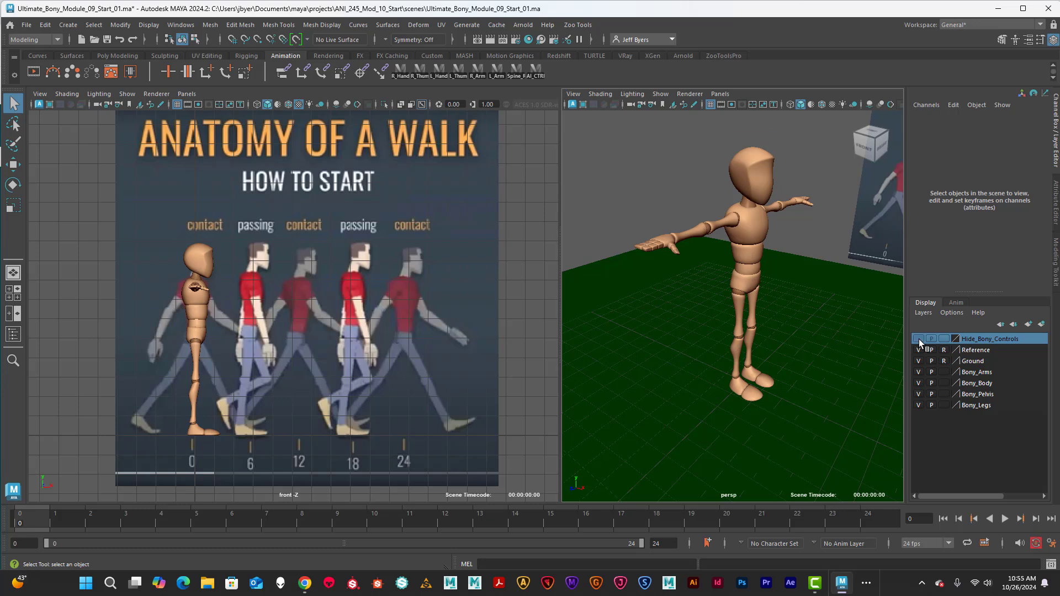
left_click(919, 340)
left_click(919, 339)
left_click(919, 339)
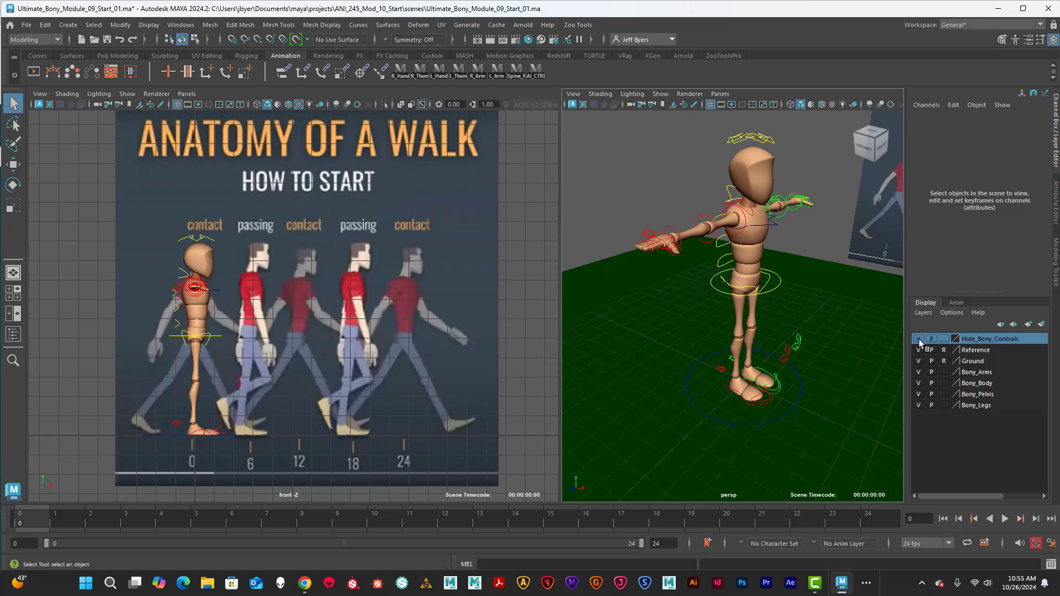
left_click(919, 339)
left_click(919, 339)
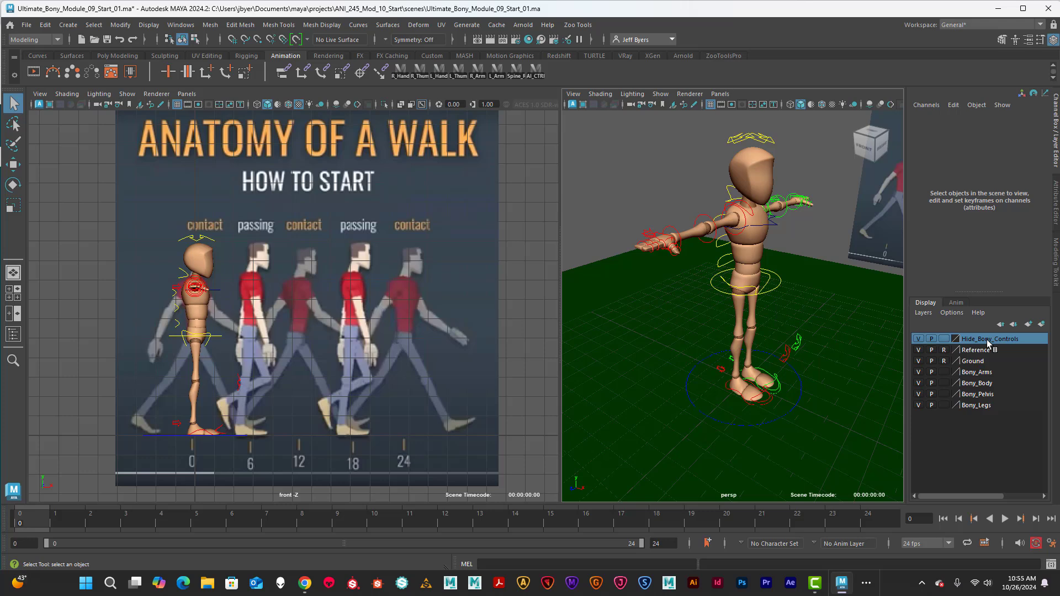
left_click(919, 339)
left_click(919, 340)
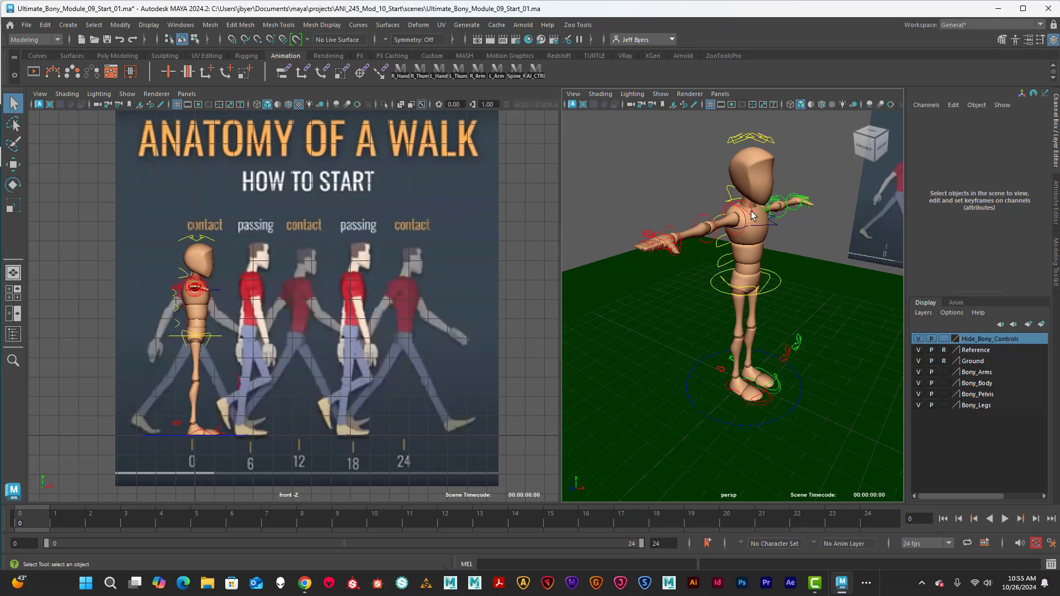